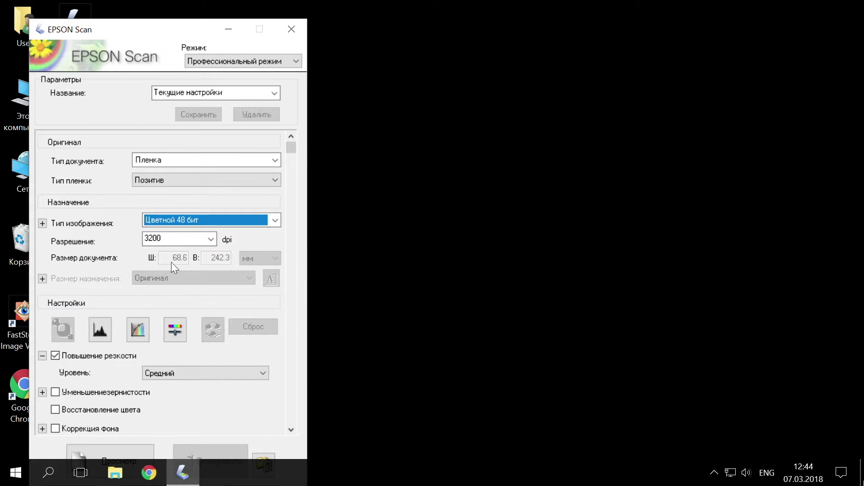
- Choose the medium level (Средний) for the sharpening setting (Повышение резкости)
{"action": "left_click", "coordinate": [291, 429]}
{"action": "scroll", "coordinate": [291, 429], "scroll_direction": "down", "scroll_amount": 5}
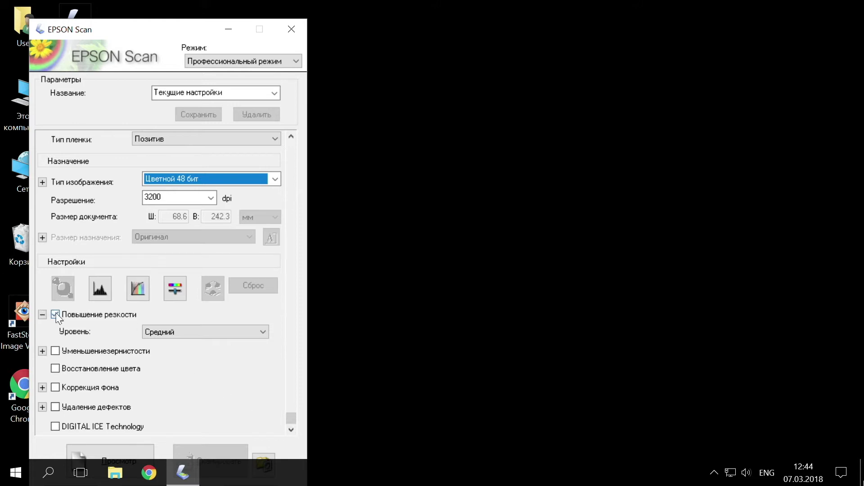
{"action": "left_click", "coordinate": [260, 333]}
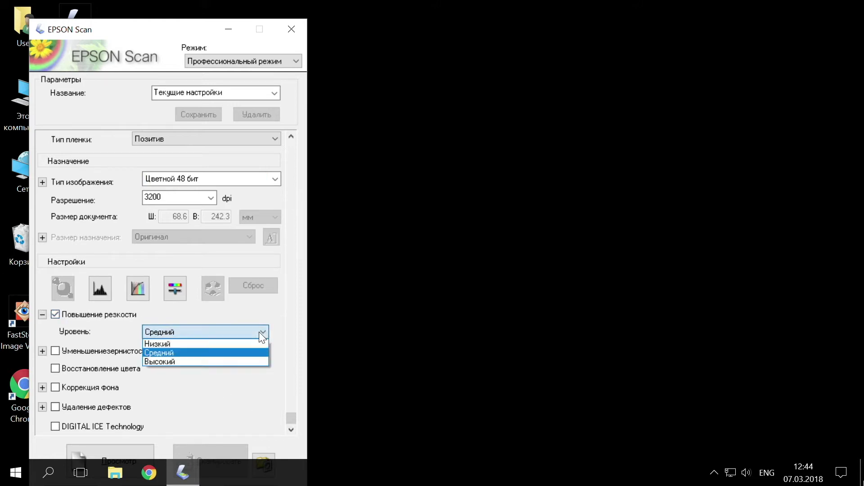
{"action": "left_click", "coordinate": [247, 352]}
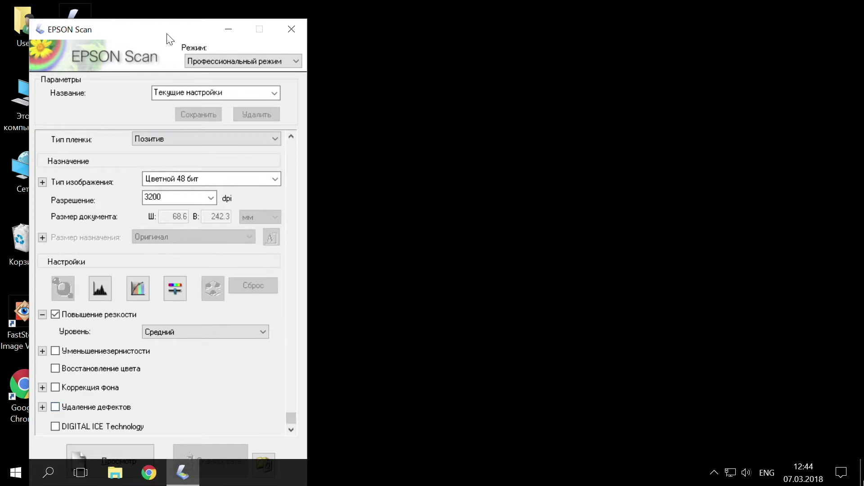
- In the file save settings, choose the custom location (Другое) and select the client's "skan" folder for the scans
{"action": "left_click_drag", "start_coordinate": [168, 36], "coordinate": [168, 15]}
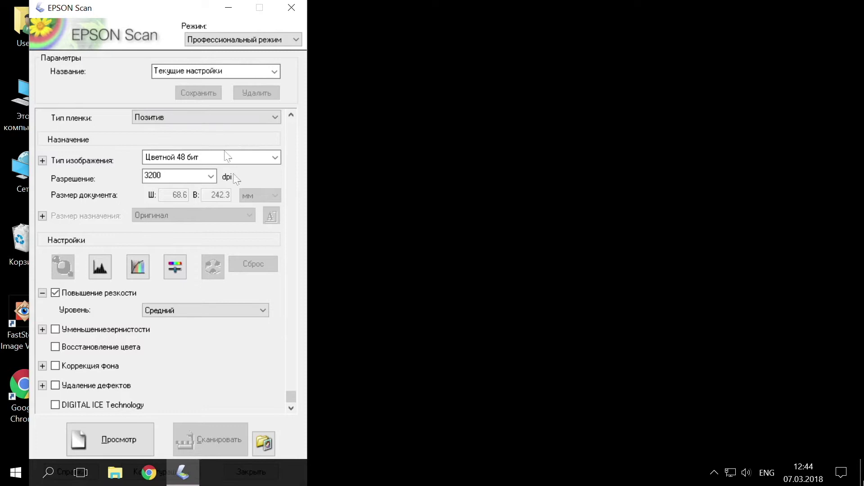
{"action": "left_click", "coordinate": [265, 442]}
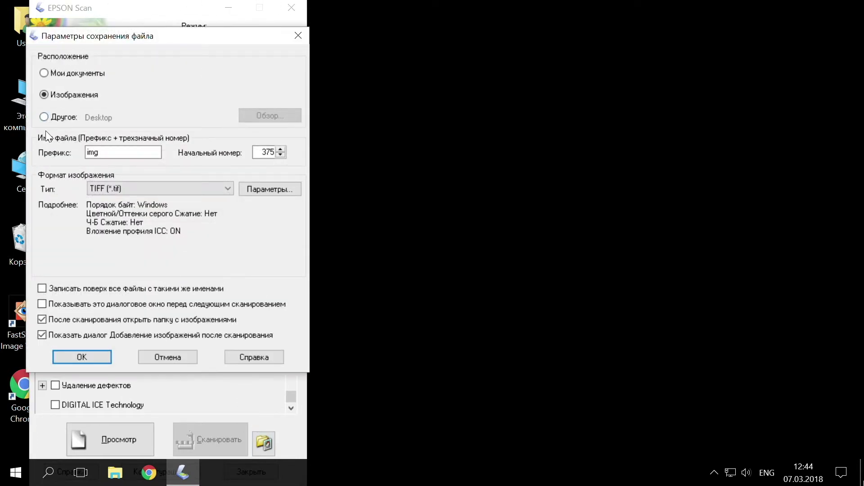
{"action": "left_click", "coordinate": [44, 117]}
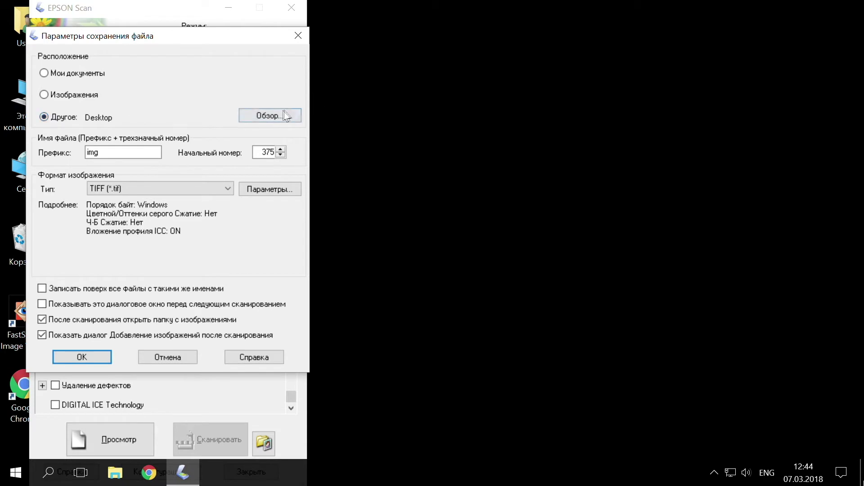
{"action": "left_click", "coordinate": [282, 116]}
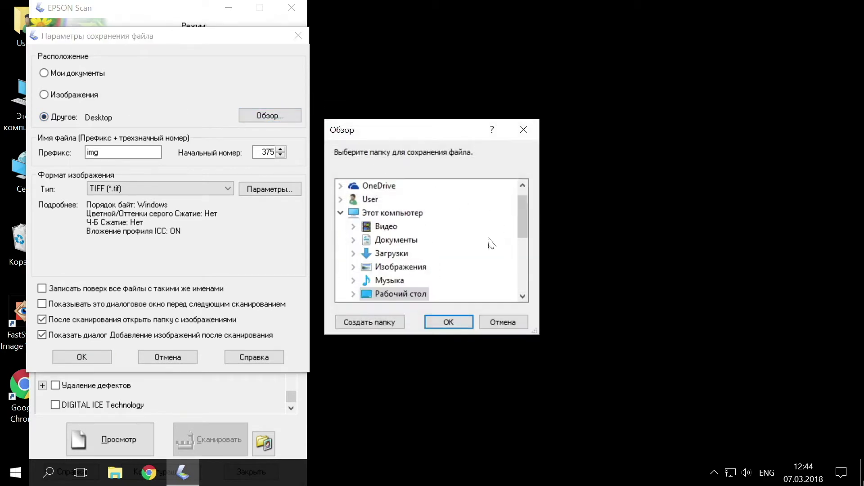
{"action": "mouse_move", "coordinate": [521, 220]}
{"action": "left_mouse_down"}
{"action": "mouse_move", "coordinate": [522, 284]}
{"action": "mouse_move", "coordinate": [522, 229]}
{"action": "left_mouse_up"}
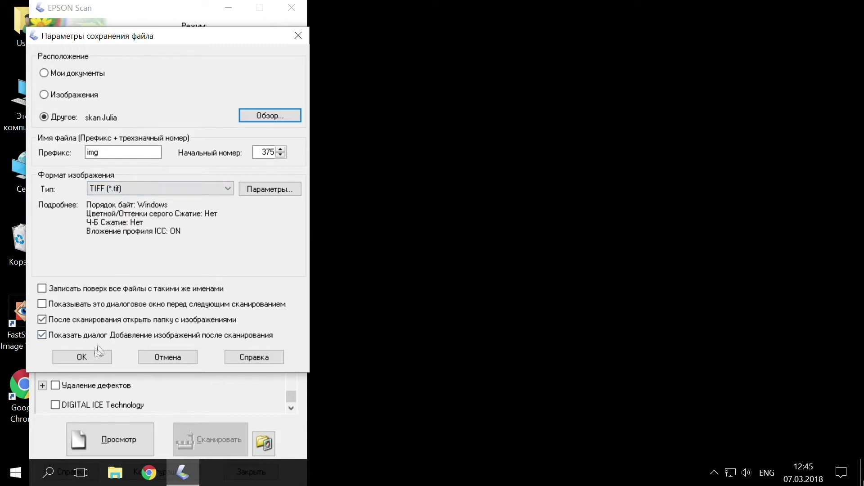
{"action": "left_click", "coordinate": [83, 356]}
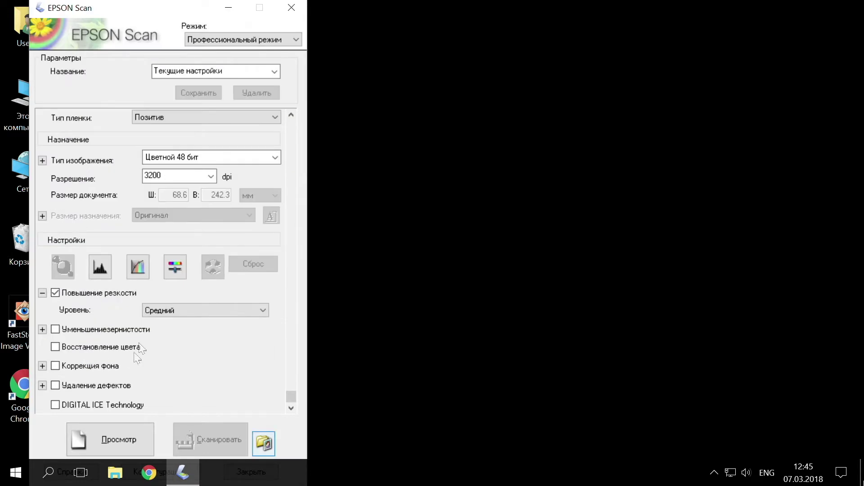
- Run a preview scan of the slides and show the whole film holder in the normal (Нормальный) view
{"action": "left_click", "coordinate": [112, 436]}
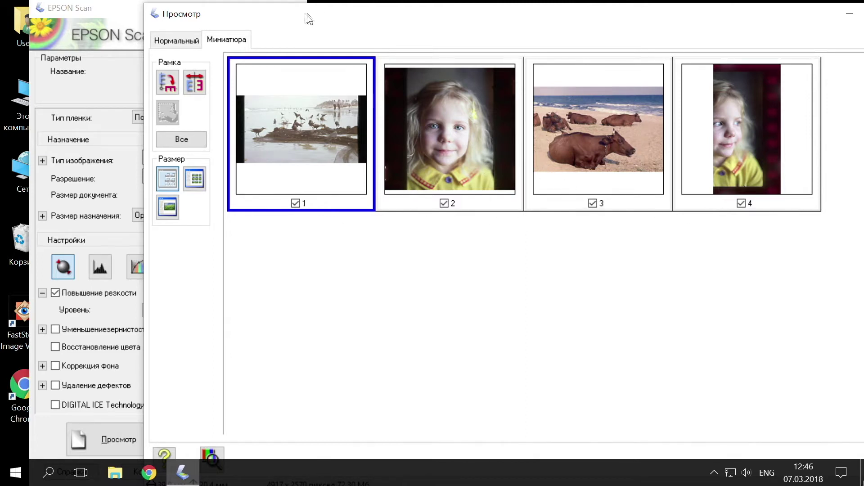
{"action": "left_click", "coordinate": [172, 40]}
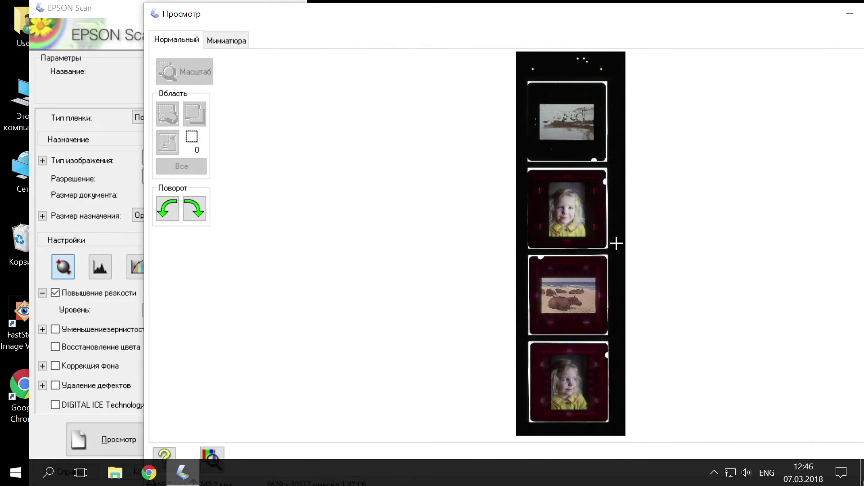
- Frame the second slide, enlarge its preview, and tighten the selection around the portrait to about 22.8 × 34.1 mm
{"action": "left_click_drag", "start_coordinate": [548, 181], "coordinate": [586, 238]}
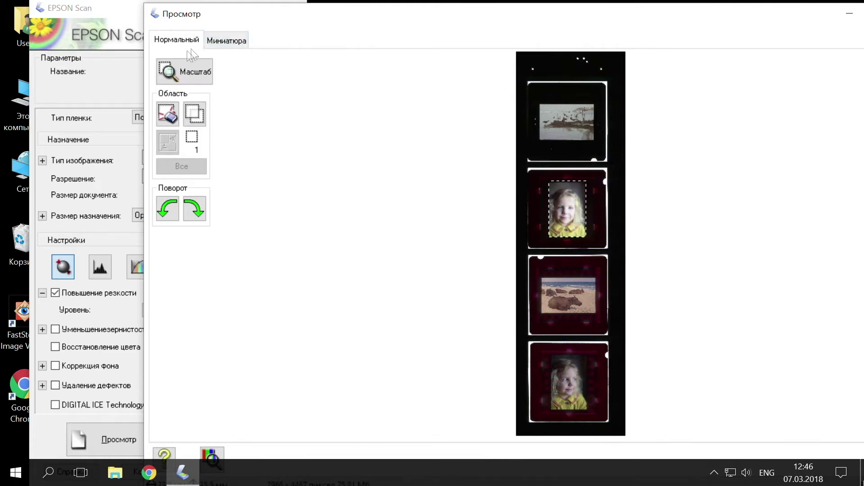
{"action": "left_click", "coordinate": [187, 73]}
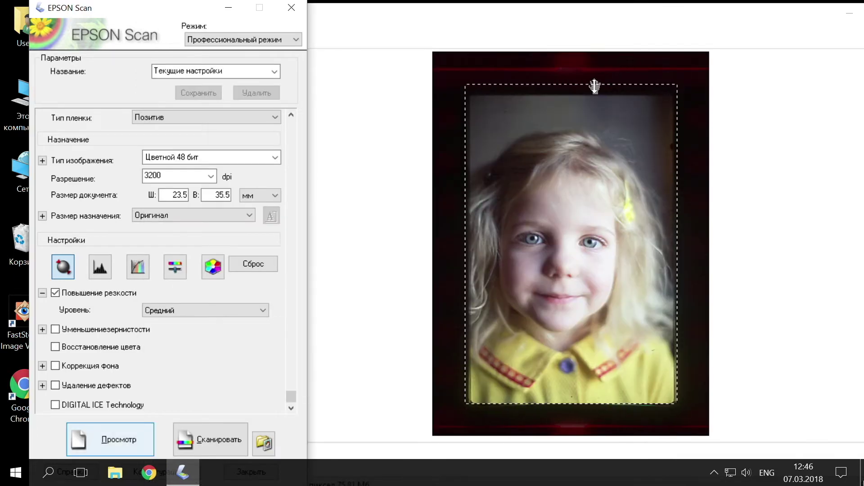
{"action": "left_click_drag", "start_coordinate": [594, 84], "coordinate": [595, 96]}
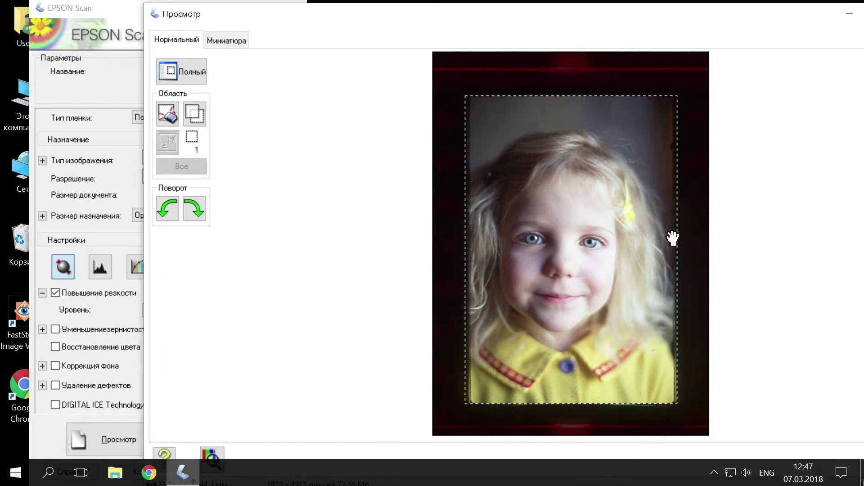
{"action": "left_click_drag", "start_coordinate": [677, 234], "coordinate": [676, 235]}
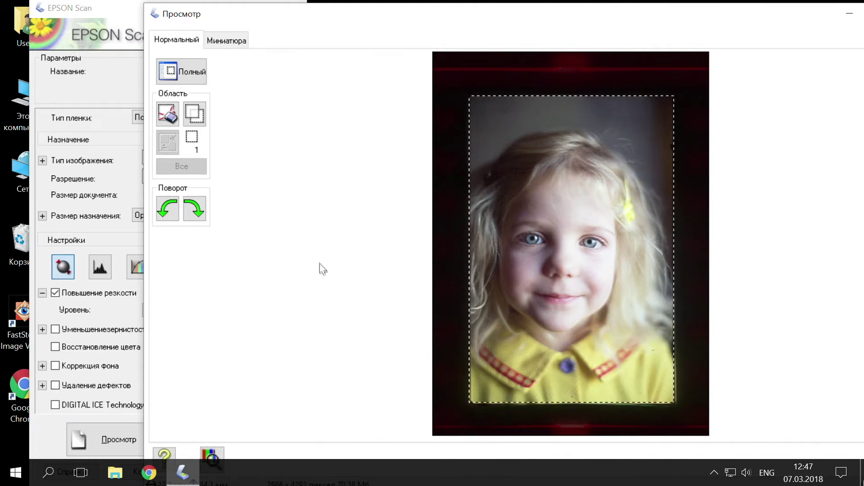
- Set the midtone input of the portrait's histogram to 0.91 on the combined RGB channel
{"action": "left_click", "coordinate": [119, 12]}
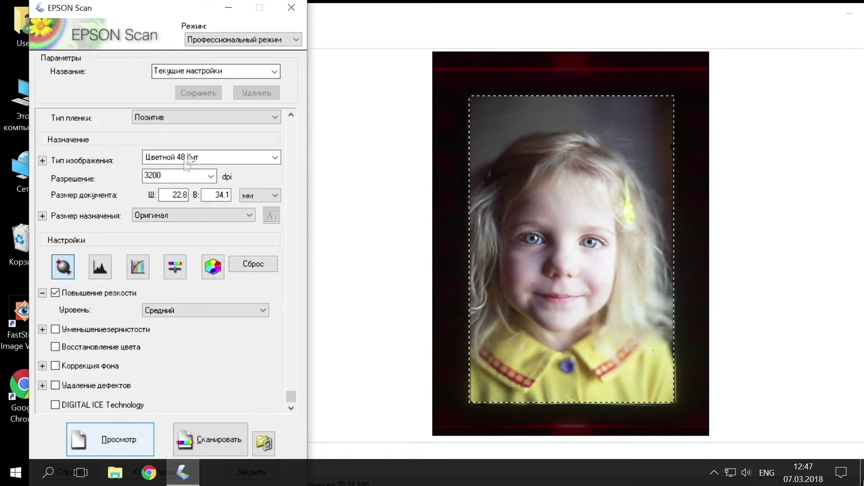
{"action": "left_click", "coordinate": [101, 265]}
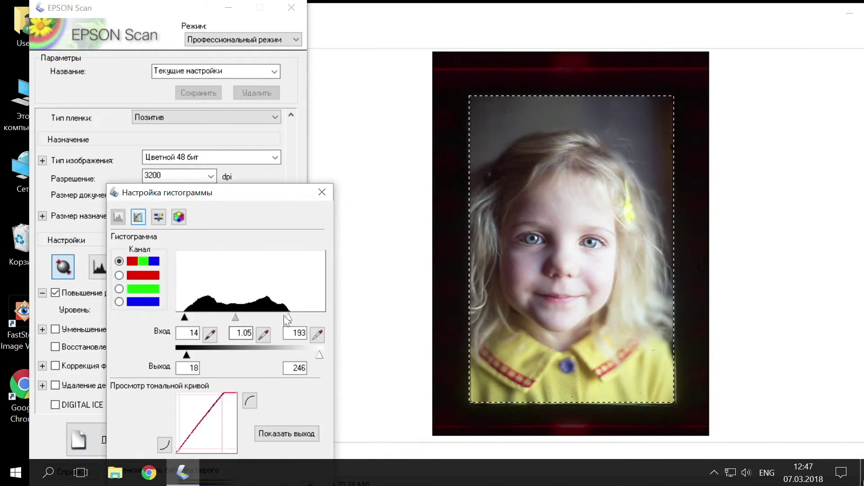
{"action": "left_click_drag", "start_coordinate": [234, 317], "coordinate": [240, 316]}
{"action": "left_click_drag", "start_coordinate": [261, 191], "coordinate": [246, 70]}
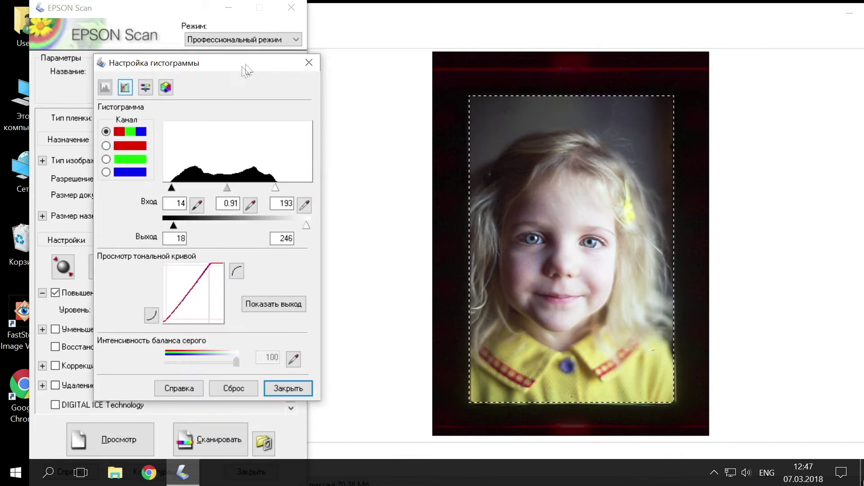
- View the tone curve settings without changing them, and close the curve and histogram dialogs
{"action": "left_click", "coordinate": [125, 87]}
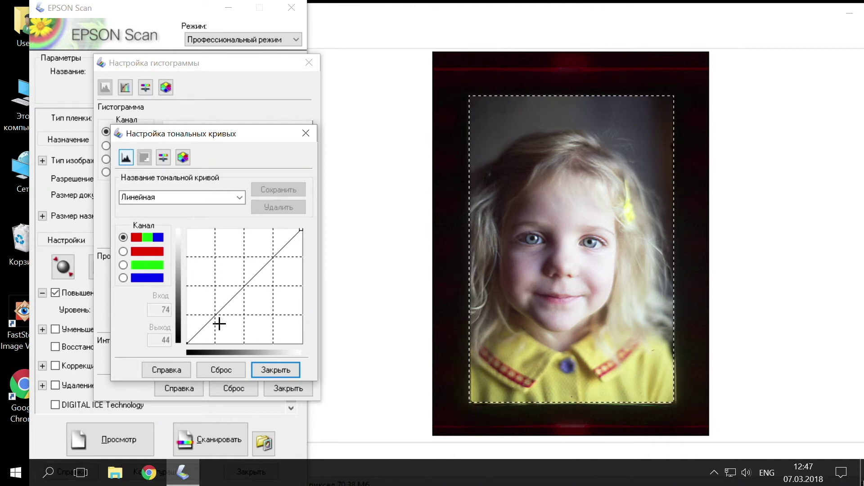
{"action": "left_click", "coordinate": [306, 133]}
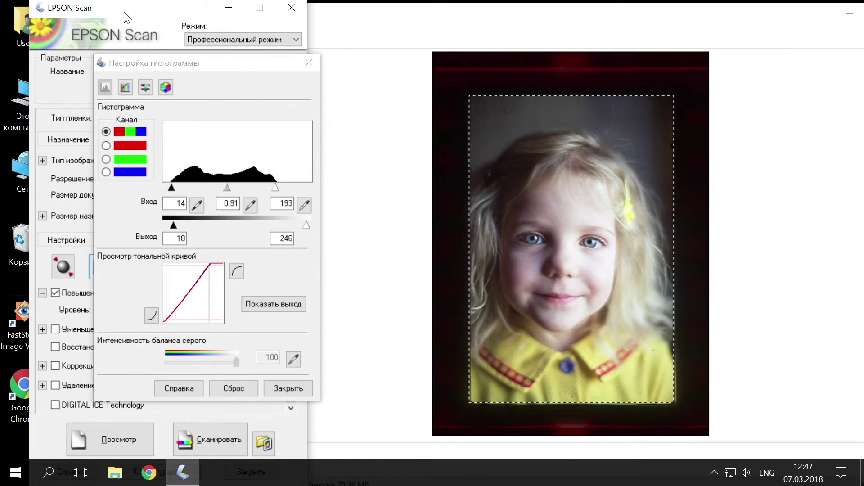
{"action": "left_click_drag", "start_coordinate": [224, 71], "coordinate": [247, 71]}
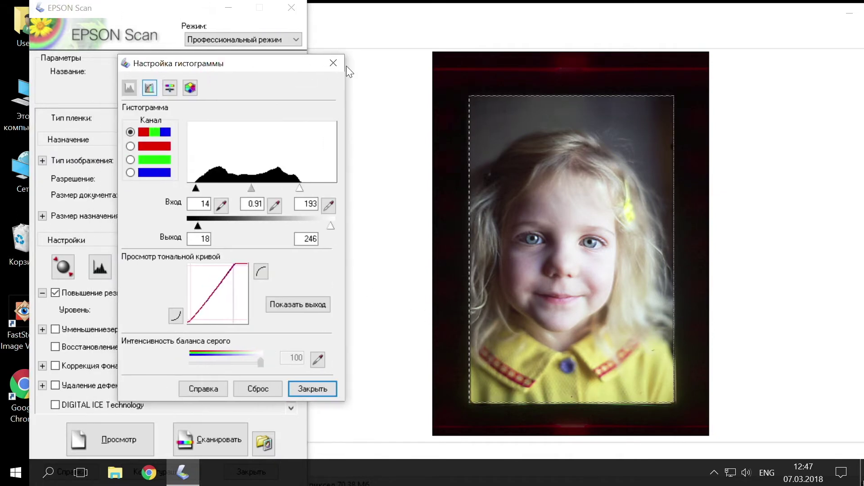
{"action": "left_click", "coordinate": [331, 63]}
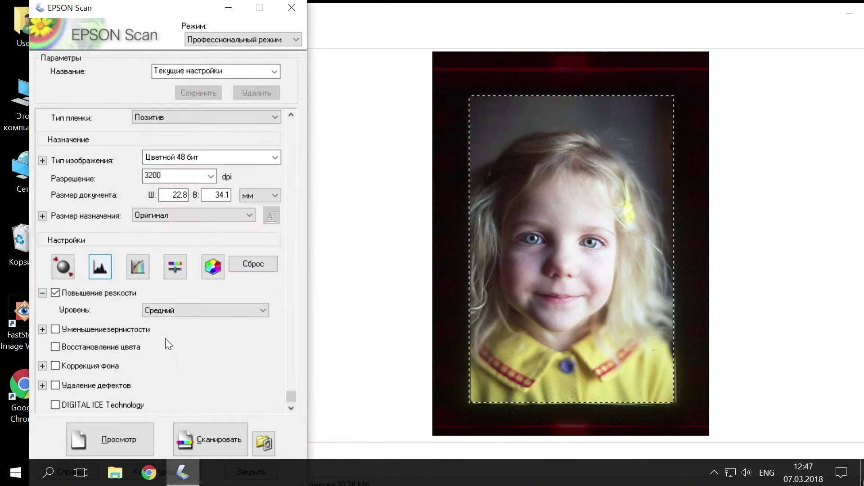
- Enable DIGITAL ICE Technology and scan the framed portrait slide
{"action": "left_click", "coordinate": [55, 405]}
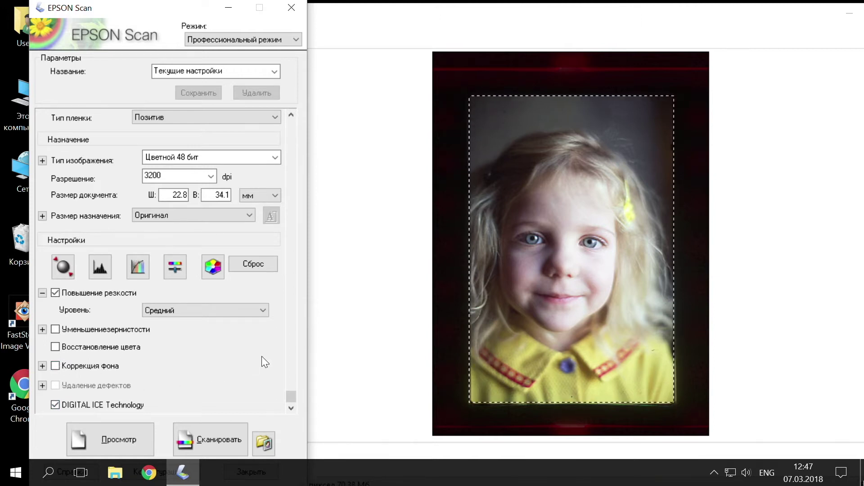
{"action": "left_click", "coordinate": [217, 444]}
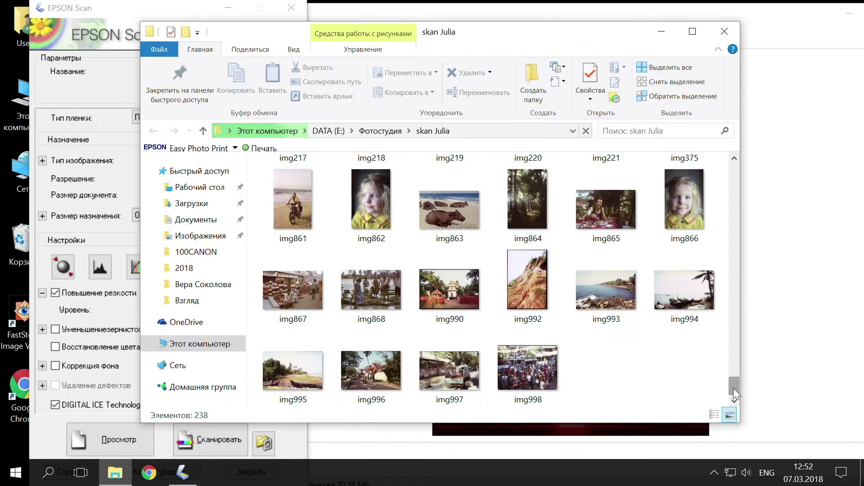
- Find the new scan img375 in the output folder, view it in the image viewer, and close the viewer and folder
{"action": "left_click_drag", "start_coordinate": [733, 388], "coordinate": [736, 375]}
{"action": "double_click", "coordinate": [693, 328]}
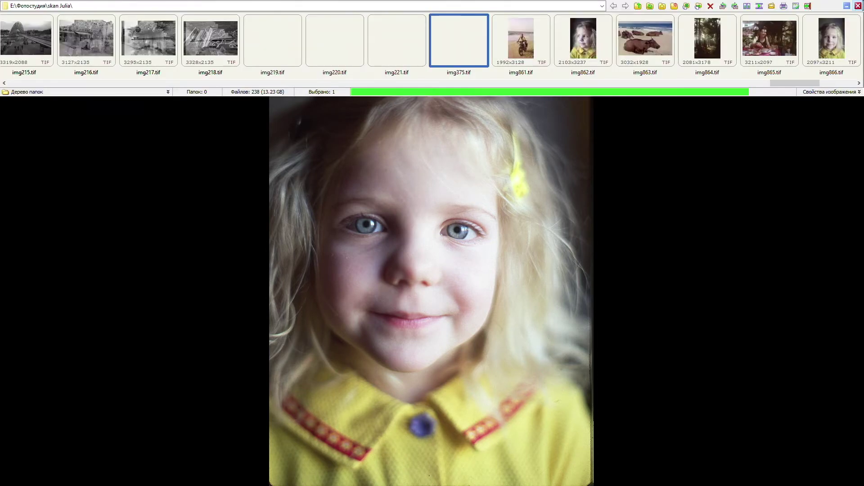
{"action": "left_click", "coordinate": [858, 6]}
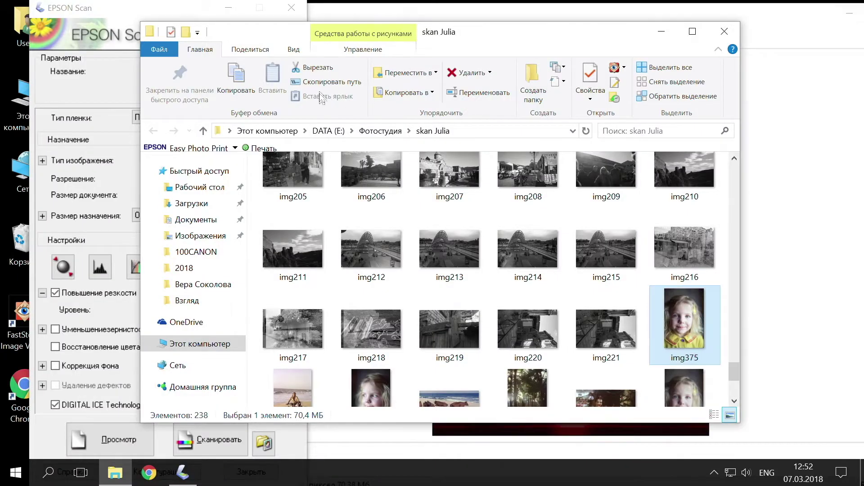
{"action": "left_click", "coordinate": [725, 31]}
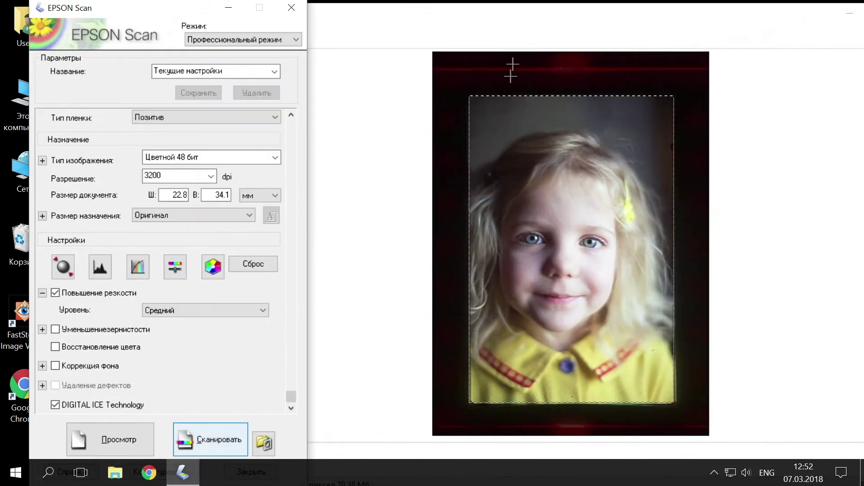
- Return the preview to the full film holder and add a scan frame around the first slide's beach picture
{"action": "left_click", "coordinate": [338, 33]}
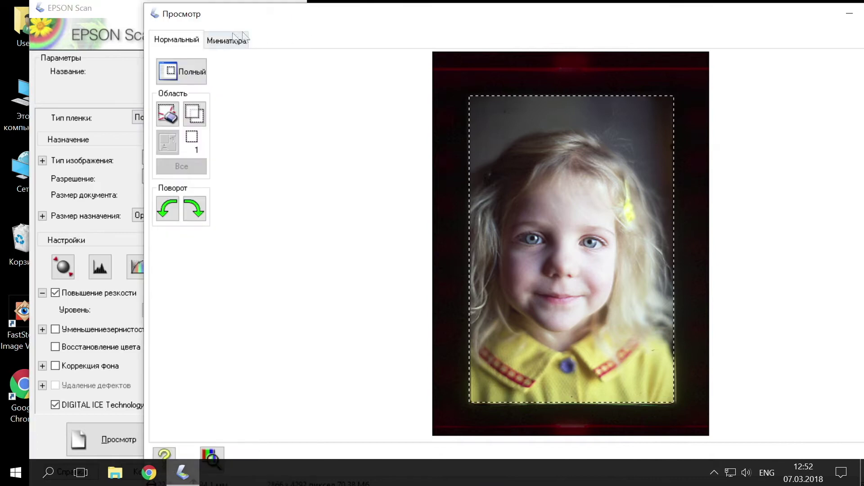
{"action": "left_click", "coordinate": [188, 68]}
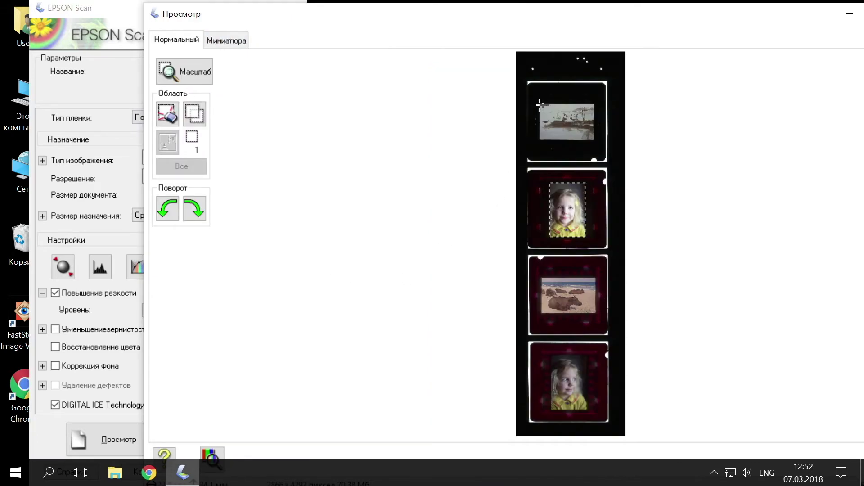
{"action": "left_click_drag", "start_coordinate": [538, 105], "coordinate": [593, 143]}
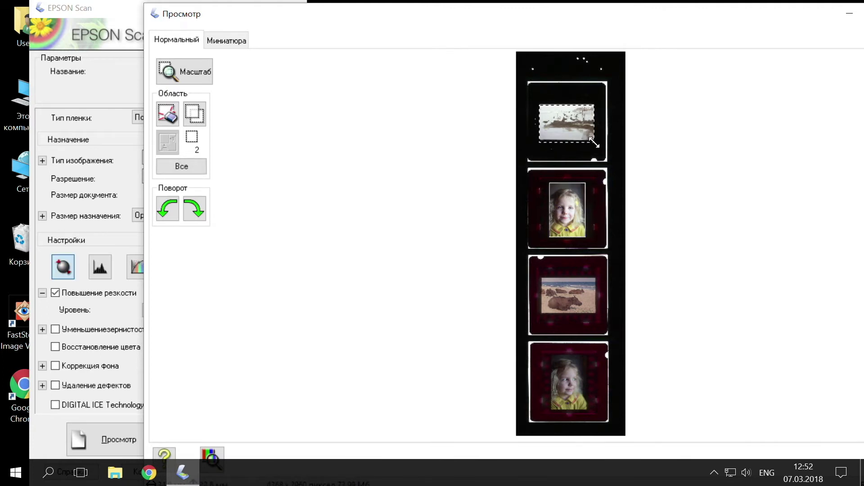
- Copy the first slide's frame onto the third slide, and frame the fourth slide at about 24.8 × 34.6 mm
{"action": "left_click", "coordinate": [194, 113]}
{"action": "left_click_drag", "start_coordinate": [591, 131], "coordinate": [585, 298]}
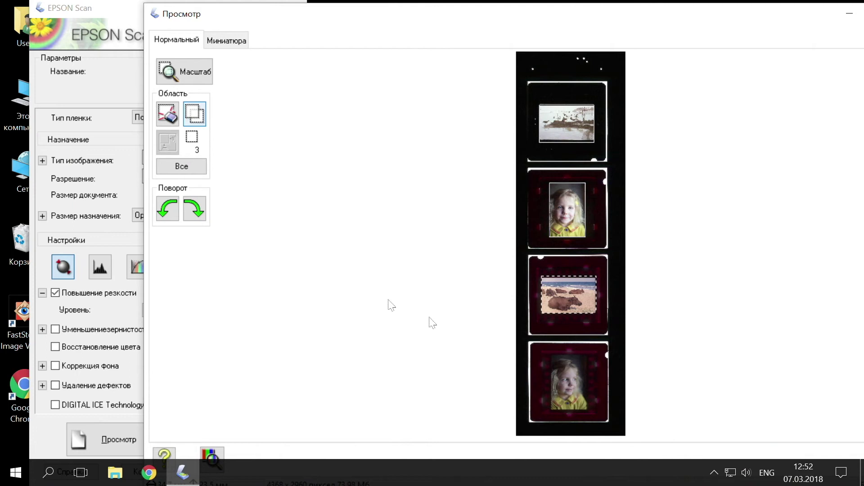
{"action": "left_click_drag", "start_coordinate": [553, 356], "coordinate": [593, 411]}
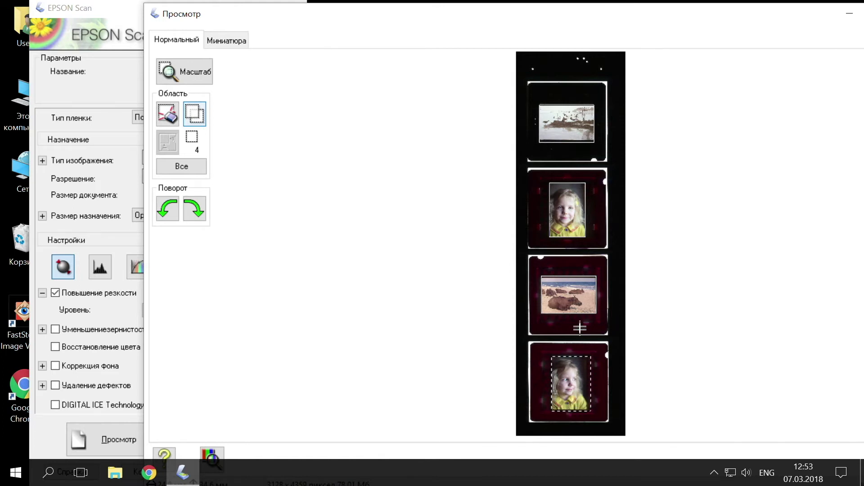
- Select all four scan frames, shift them together slightly upward, and return to the scan settings window
{"action": "left_click", "coordinate": [190, 170]}
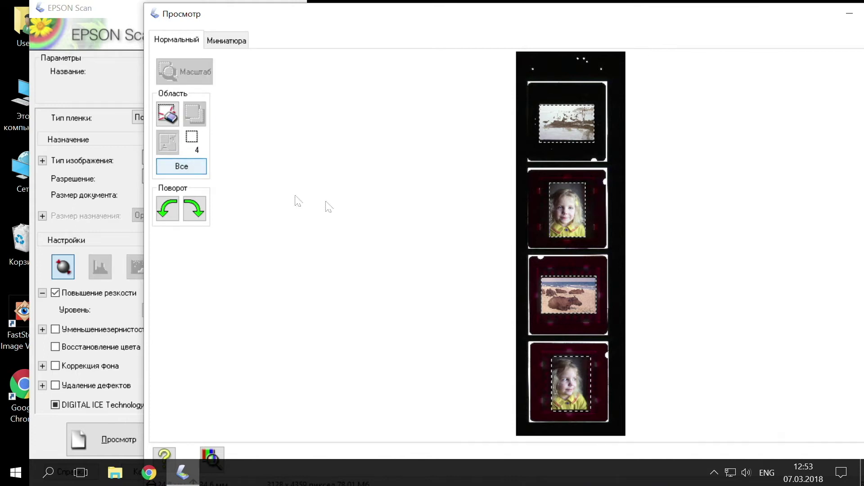
{"action": "left_click_drag", "start_coordinate": [559, 123], "coordinate": [559, 120]}
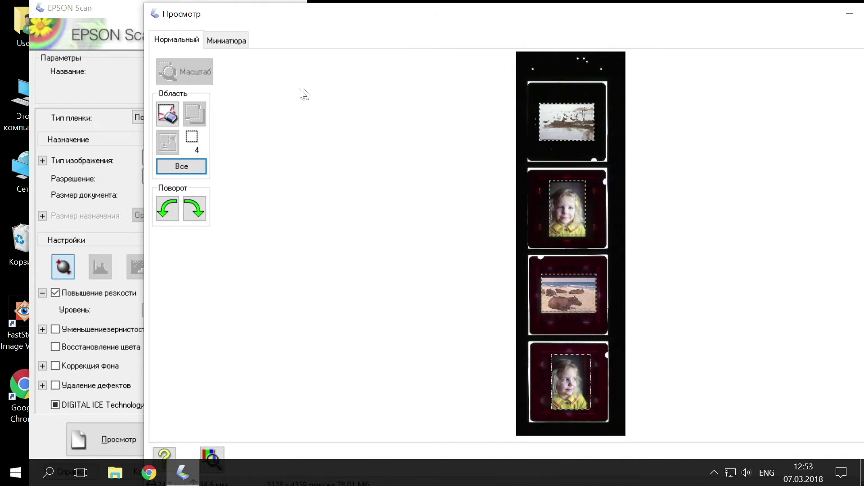
{"action": "left_click", "coordinate": [125, 14]}
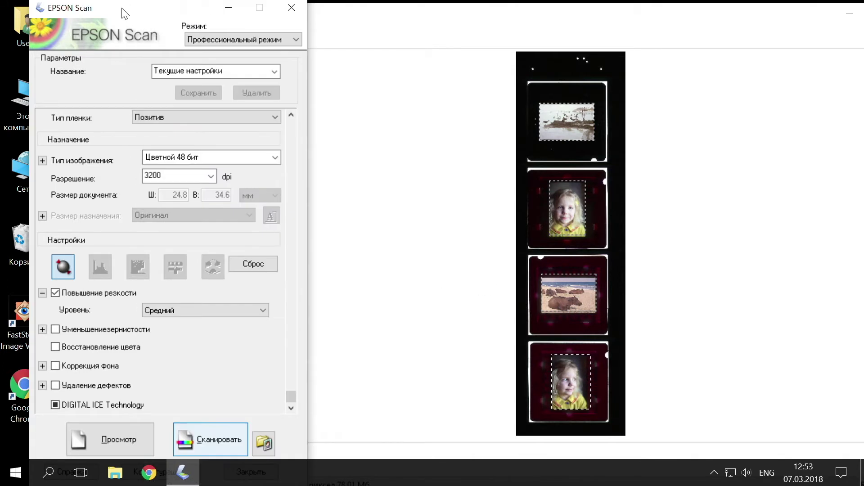
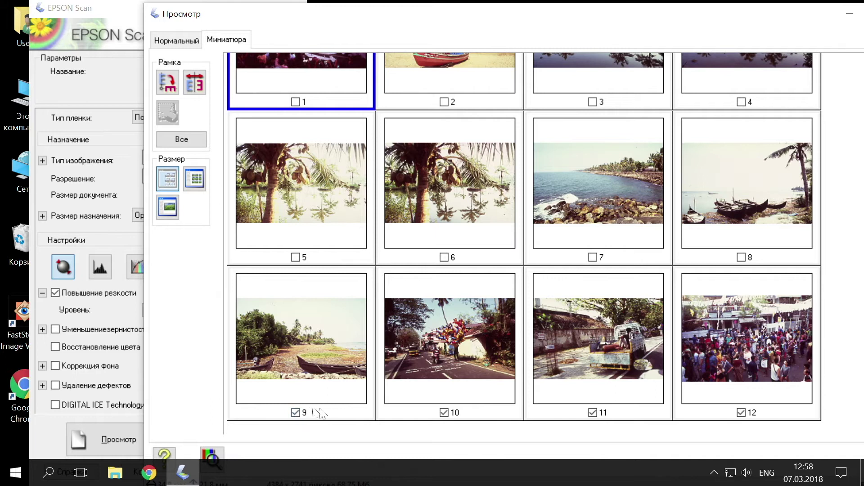
- Leave only thumbnail 9 marked for scanning, enlarge it in the preview, and return to the scan settings window
{"action": "left_click", "coordinate": [443, 412]}
{"action": "double_click", "coordinate": [338, 396]}
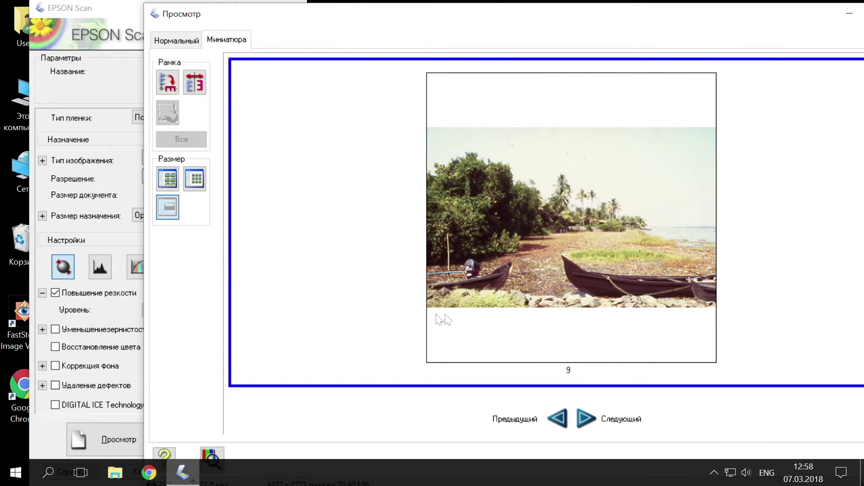
{"action": "left_click", "coordinate": [133, 18]}
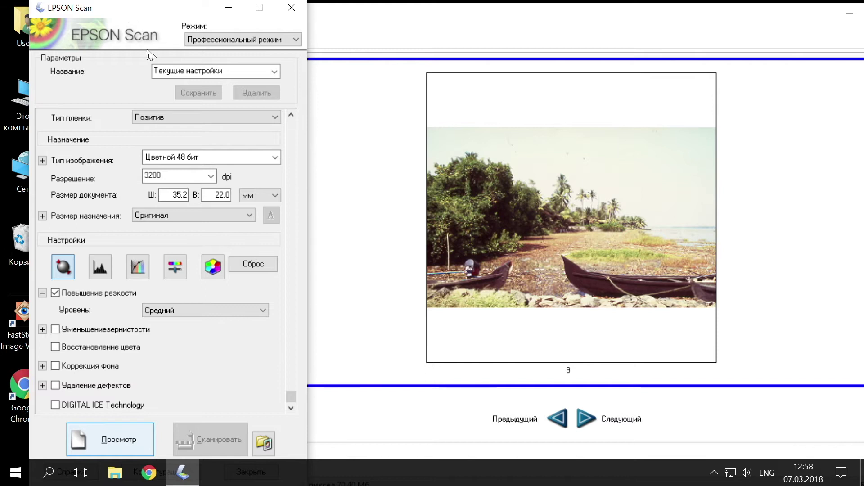
- Sample the grass by the large boat with the colour palette's correction eyedropper and shift it to neighbouring swatches, bringing R to 77
{"action": "left_click", "coordinate": [214, 269]}
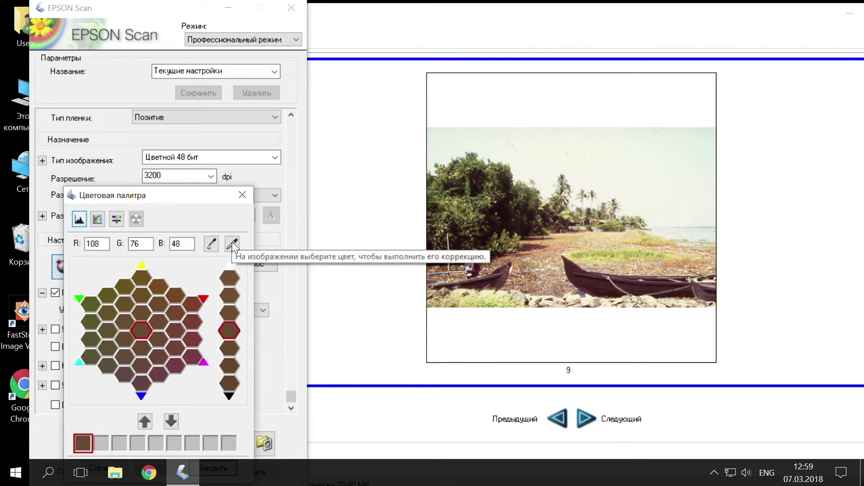
{"action": "left_click", "coordinate": [232, 243]}
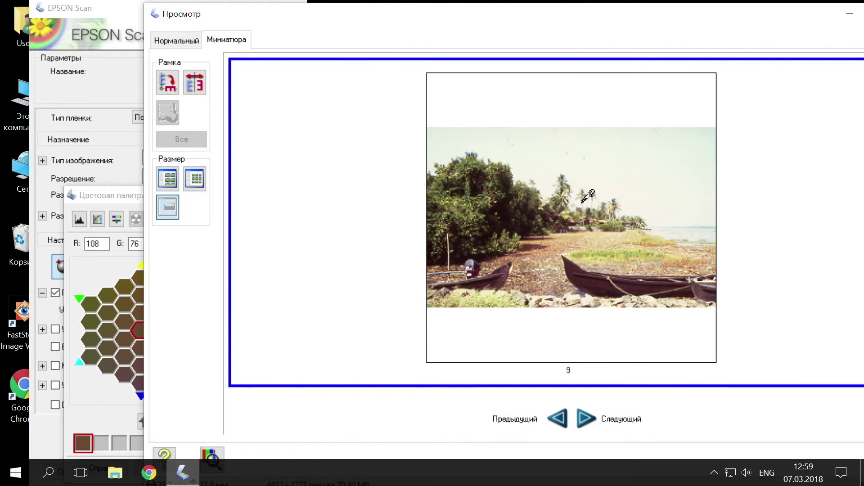
{"action": "left_click", "coordinate": [602, 254]}
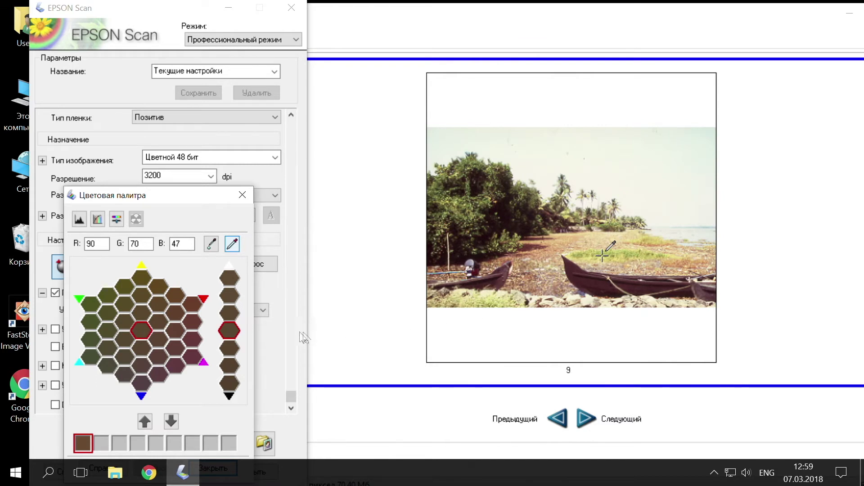
{"action": "left_click", "coordinate": [139, 346]}
{"action": "left_click", "coordinate": [136, 348]}
{"action": "left_click", "coordinate": [126, 320]}
- Set the midtone input of frame 9's combined-channel histogram to 0.83
{"action": "left_click", "coordinate": [73, 221]}
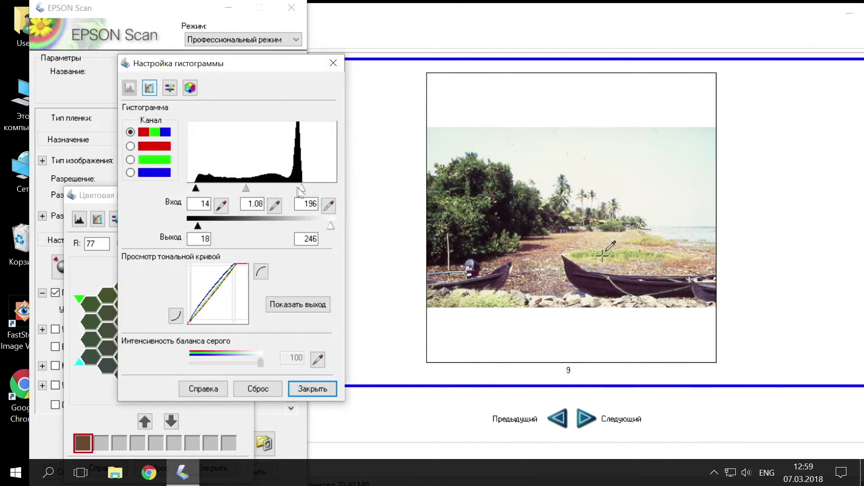
{"action": "left_click_drag", "start_coordinate": [247, 188], "coordinate": [255, 183]}
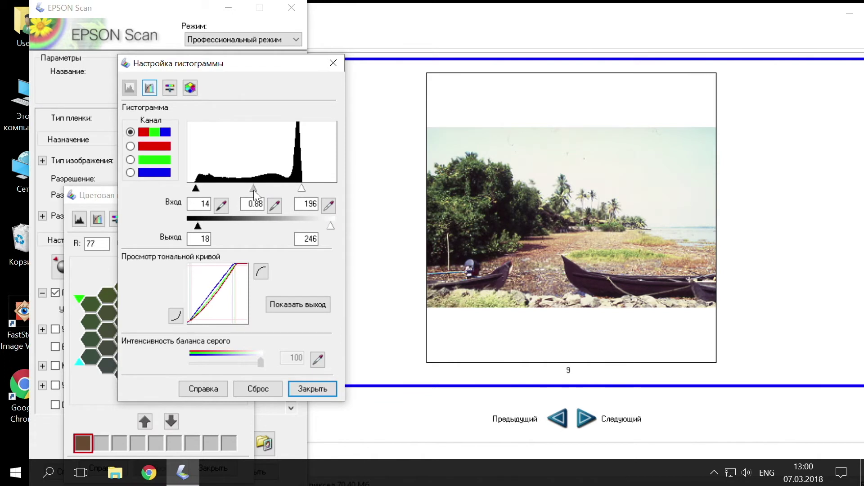
{"action": "left_click_drag", "start_coordinate": [253, 190], "coordinate": [258, 189]}
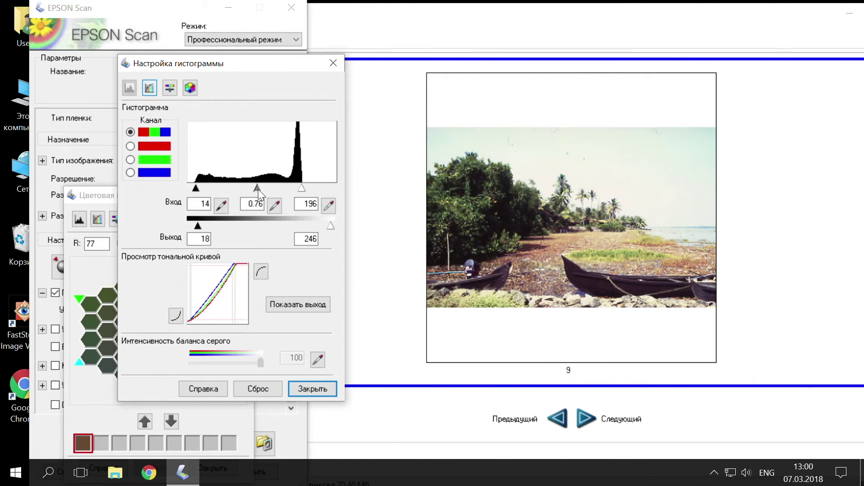
{"action": "left_click_drag", "start_coordinate": [258, 189], "coordinate": [256, 189]}
- Show all preview frames as small thumbnails, close the histogram and colour palette, and scan frame 9
{"action": "left_click", "coordinate": [352, 40]}
{"action": "left_click", "coordinate": [196, 179]}
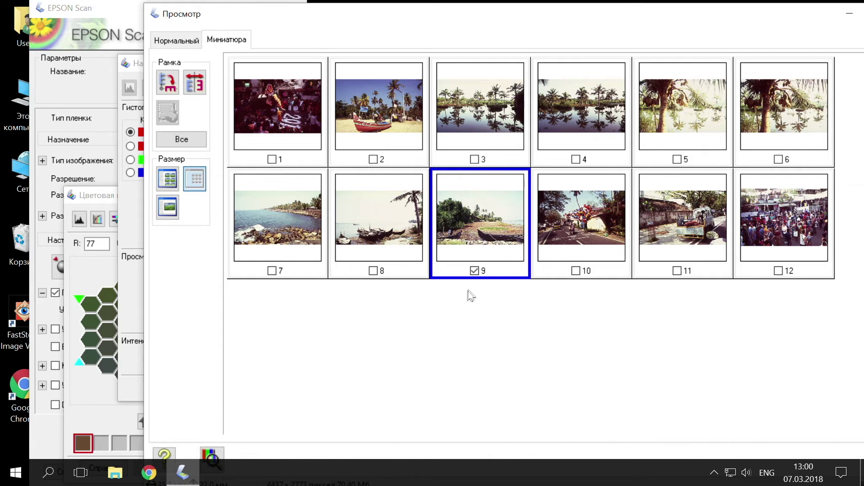
{"action": "left_click", "coordinate": [114, 9]}
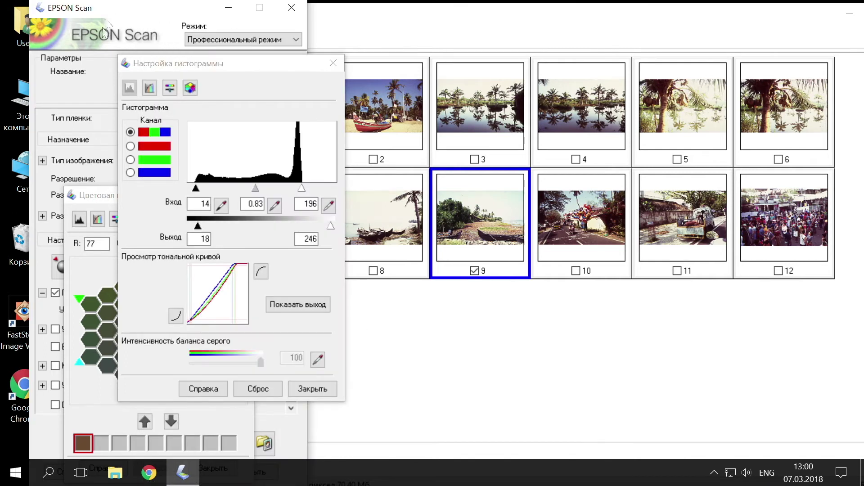
{"action": "left_click", "coordinate": [333, 63]}
{"action": "left_click", "coordinate": [246, 195]}
{"action": "left_click", "coordinate": [214, 438]}
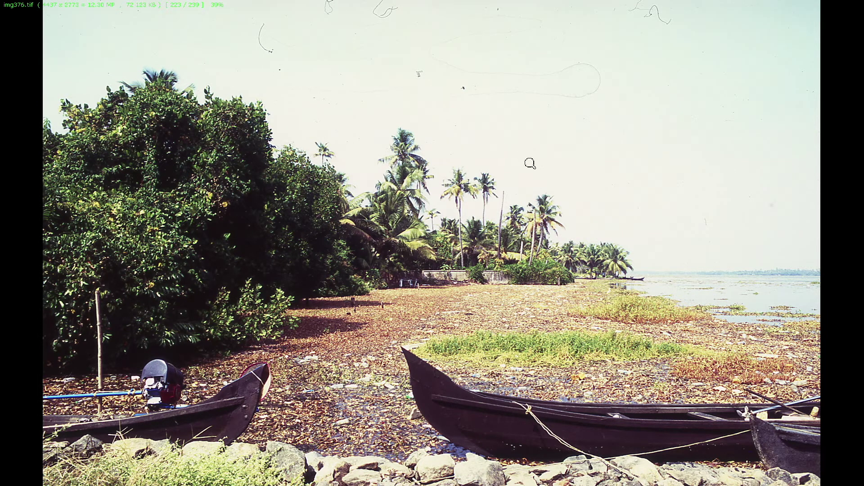
- Close the viewer showing scan img376 and set the midtone input of frame 9's histogram to 0.62
{"action": "mouse_move", "coordinate": [786, 23]}
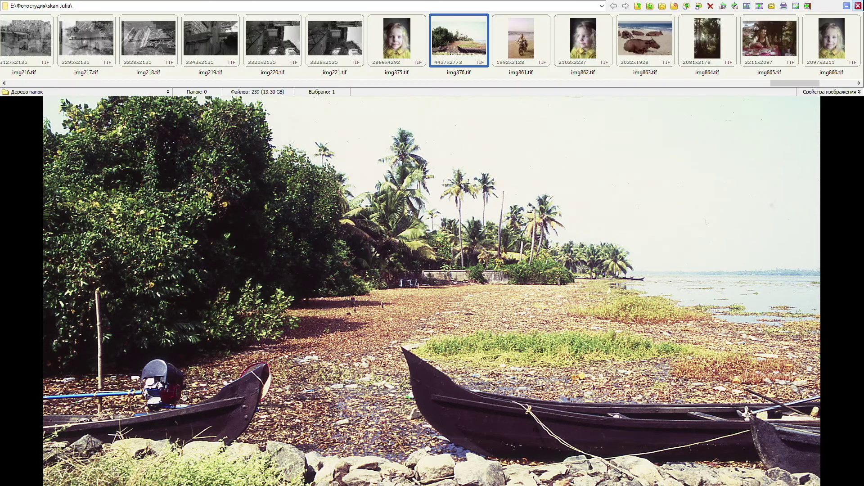
{"action": "left_click", "coordinate": [858, 6]}
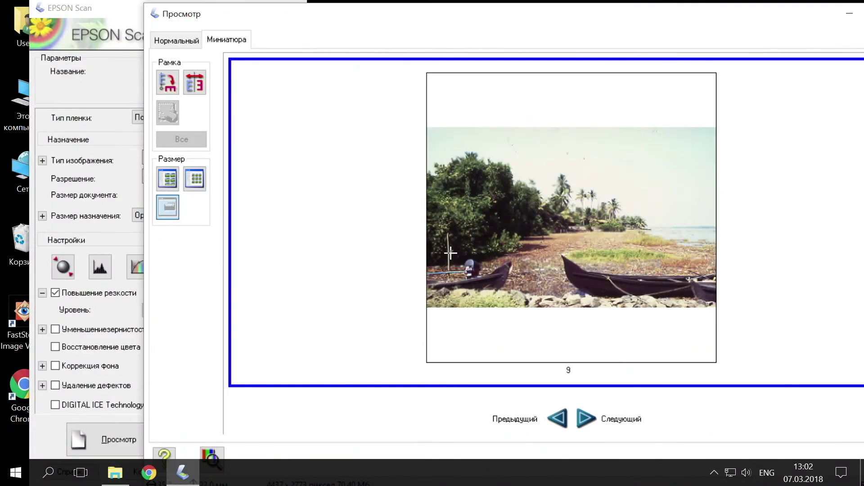
{"action": "left_click", "coordinate": [118, 12]}
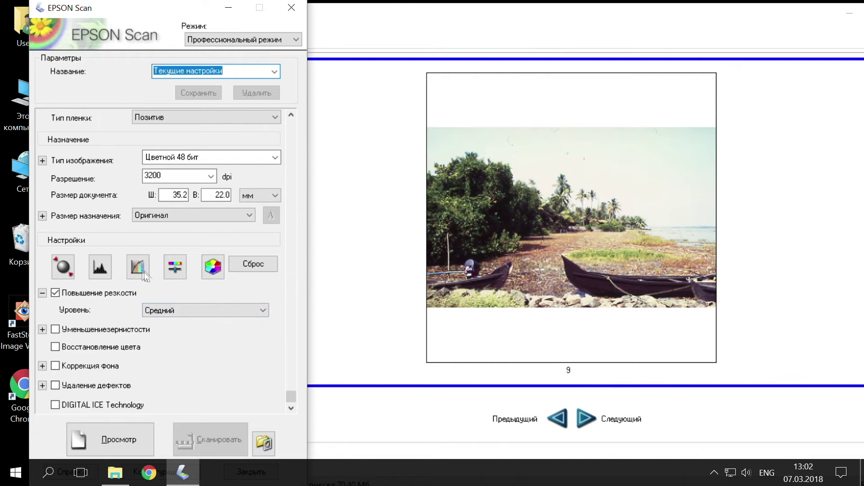
{"action": "left_click", "coordinate": [103, 268]}
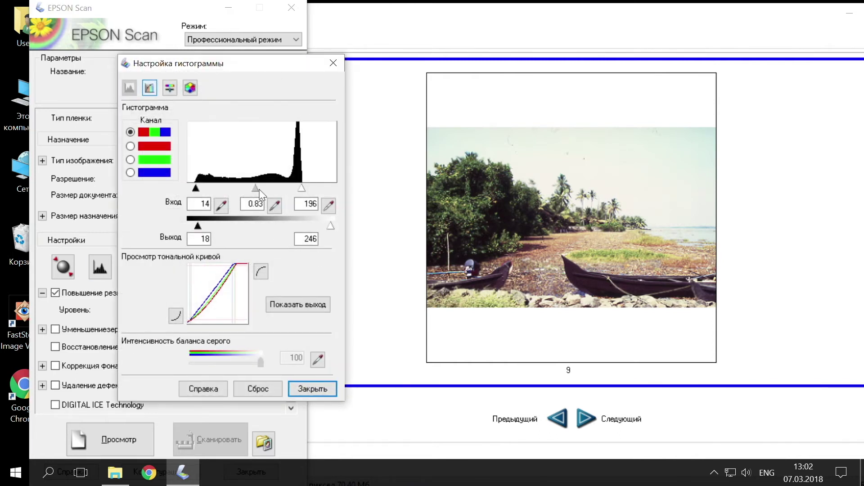
{"action": "left_click_drag", "start_coordinate": [260, 189], "coordinate": [265, 186]}
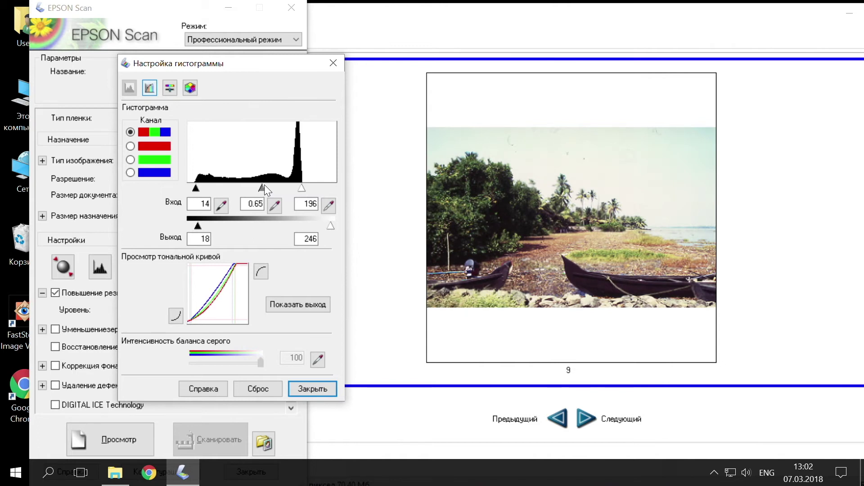
{"action": "left_click_drag", "start_coordinate": [263, 184], "coordinate": [266, 185]}
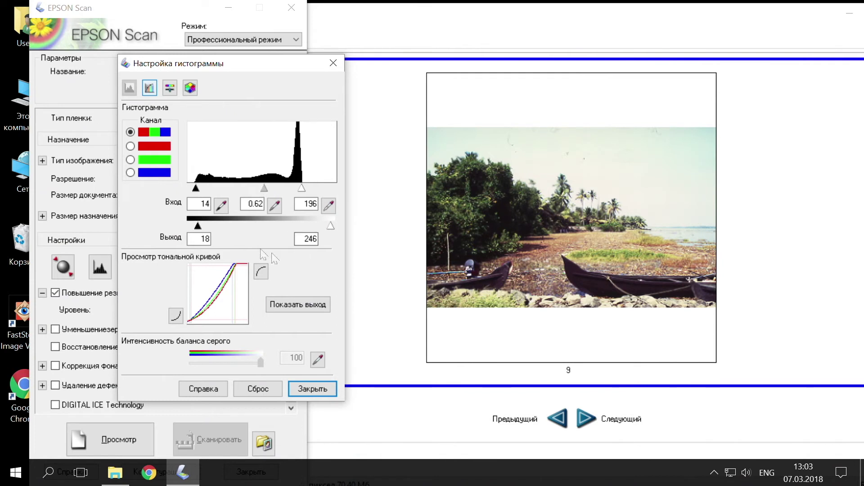
- Set frame 9's colour balance to -5 for cyan–red and 20 for yellow–blue, with the histogram midtone input at 0.47
{"action": "left_click", "coordinate": [174, 86]}
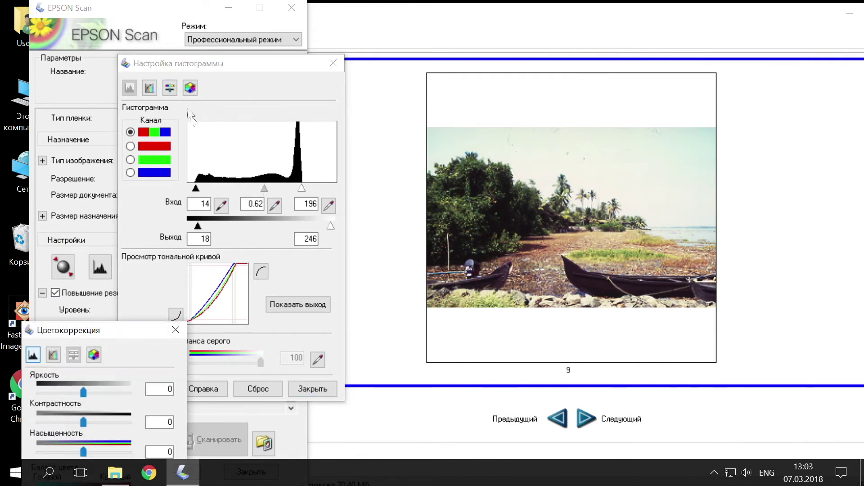
{"action": "left_click_drag", "start_coordinate": [153, 335], "coordinate": [230, 101]}
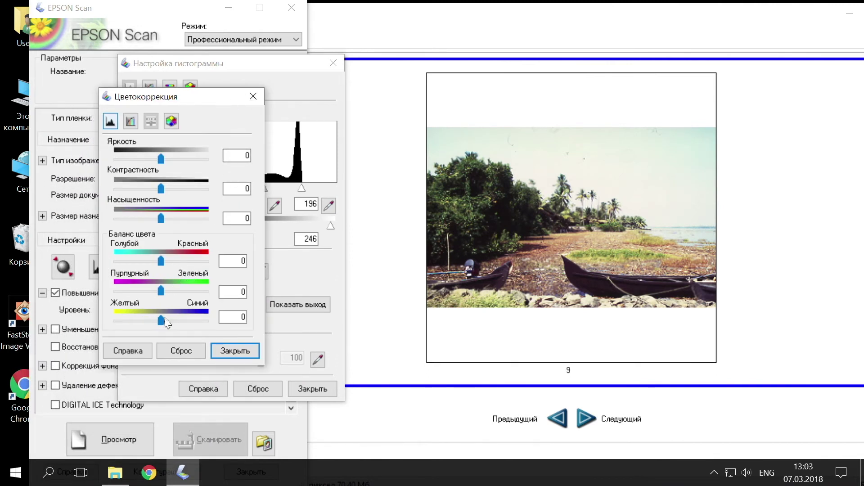
{"action": "left_click_drag", "start_coordinate": [162, 320], "coordinate": [166, 321]}
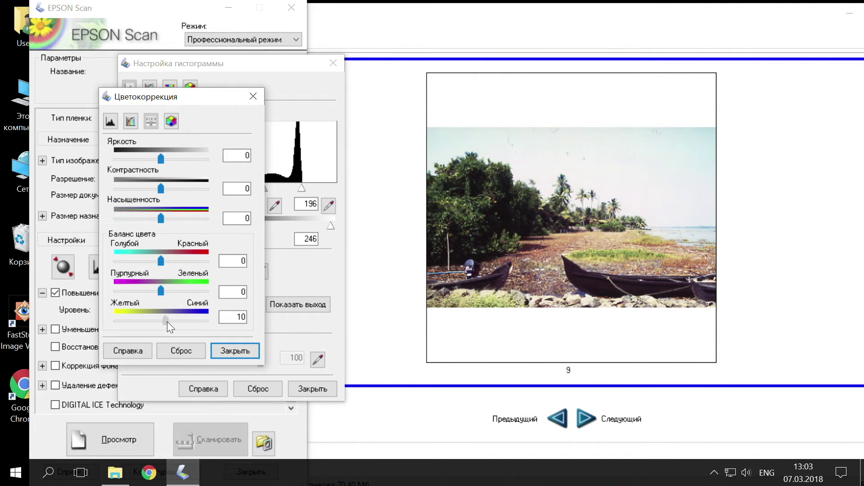
{"action": "left_click", "coordinate": [272, 182]}
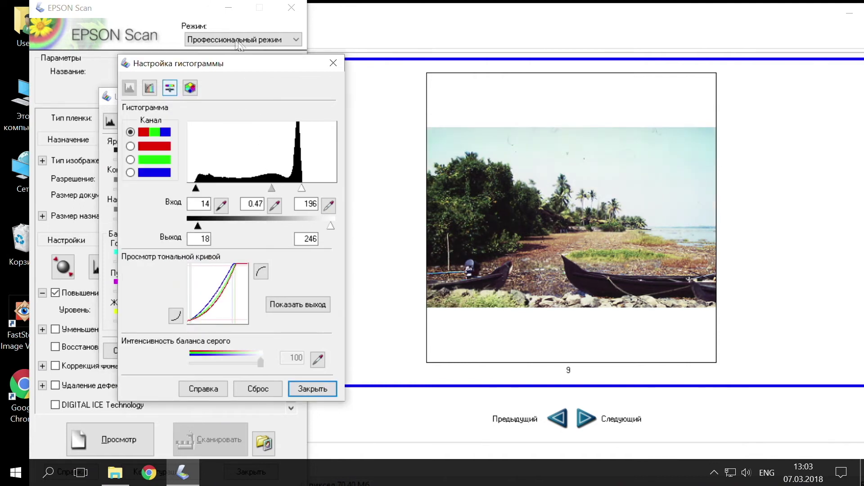
{"action": "left_click", "coordinate": [114, 101]}
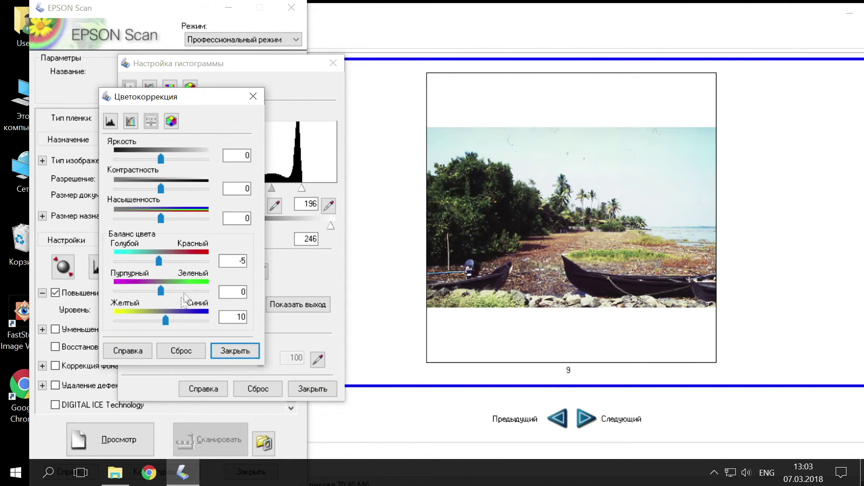
{"action": "left_click_drag", "start_coordinate": [168, 322], "coordinate": [172, 322]}
- Enable DIGITAL ICE Technology, close the colour correction and histogram windows, and scan frame 9 again
{"action": "left_click", "coordinate": [56, 405]}
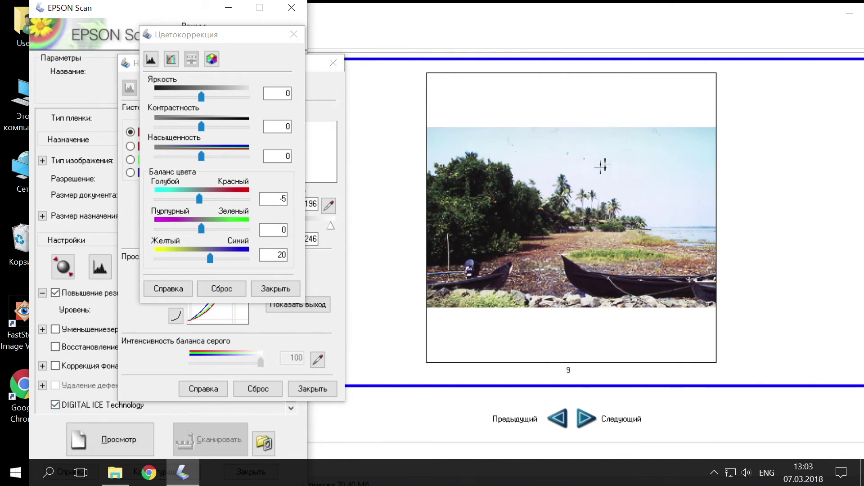
{"action": "left_click", "coordinate": [293, 35]}
{"action": "left_click", "coordinate": [333, 63]}
{"action": "left_click", "coordinate": [318, 71]}
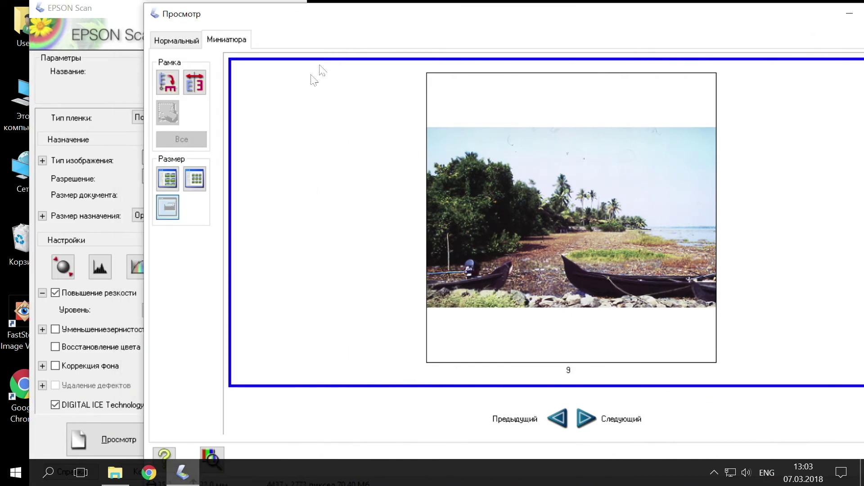
{"action": "left_click", "coordinate": [319, 71]}
{"action": "left_click_drag", "start_coordinate": [344, 21], "coordinate": [438, 6]}
{"action": "left_click", "coordinate": [219, 440]}
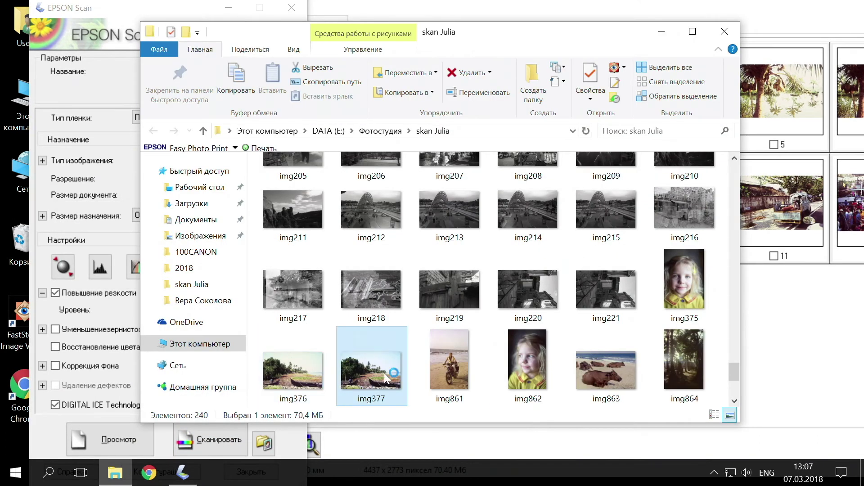
- Compare scans img377 and img376 in the image viewer, close the viewer, and minimise the output folder
{"action": "key", "text": "Return"}
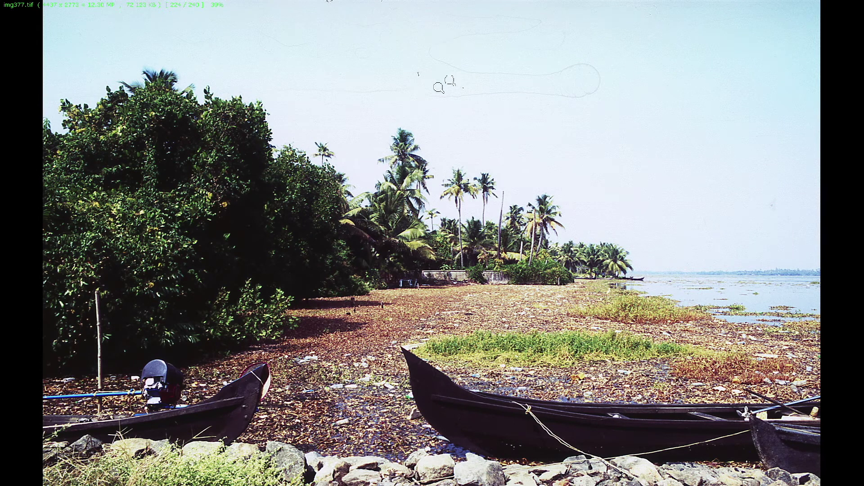
{"action": "mouse_move", "coordinate": [229, 5]}
{"action": "left_click", "coordinate": [411, 63]}
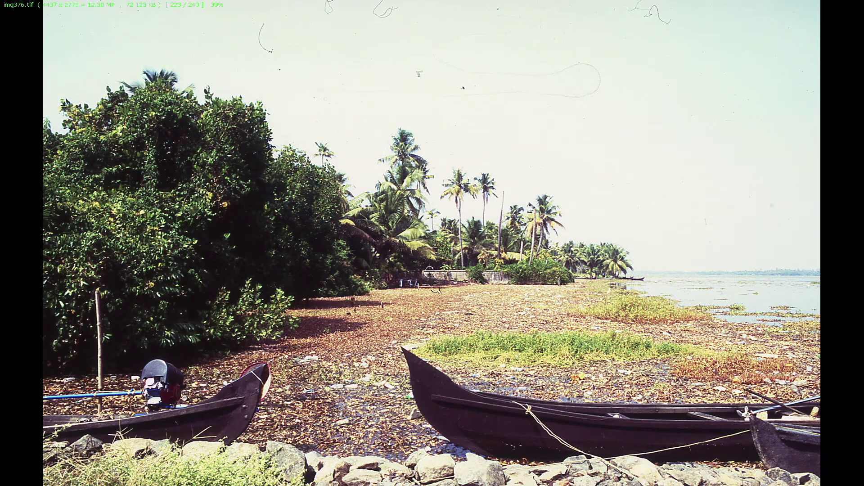
{"action": "mouse_move", "coordinate": [494, 6]}
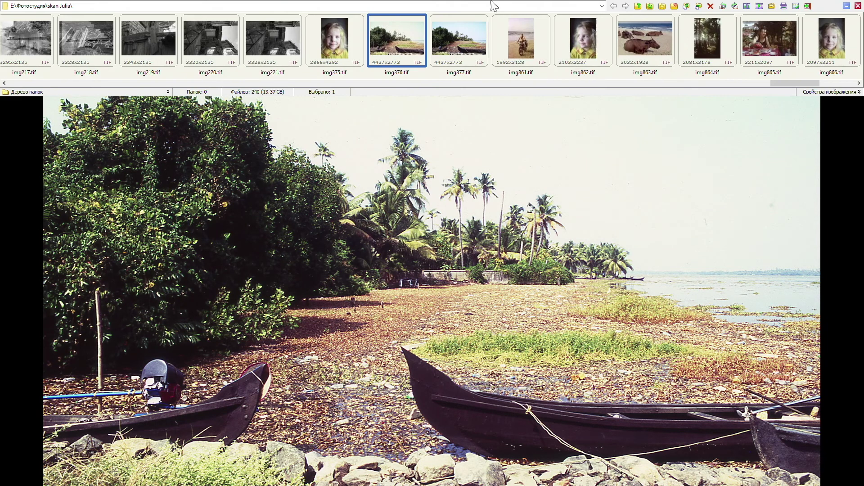
{"action": "left_click", "coordinate": [459, 40]}
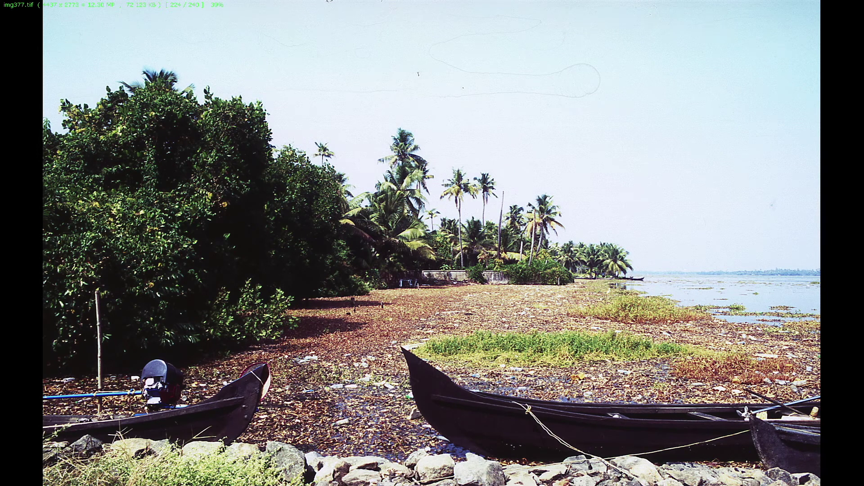
{"action": "mouse_move", "coordinate": [327, 1]}
{"action": "left_click", "coordinate": [857, 6]}
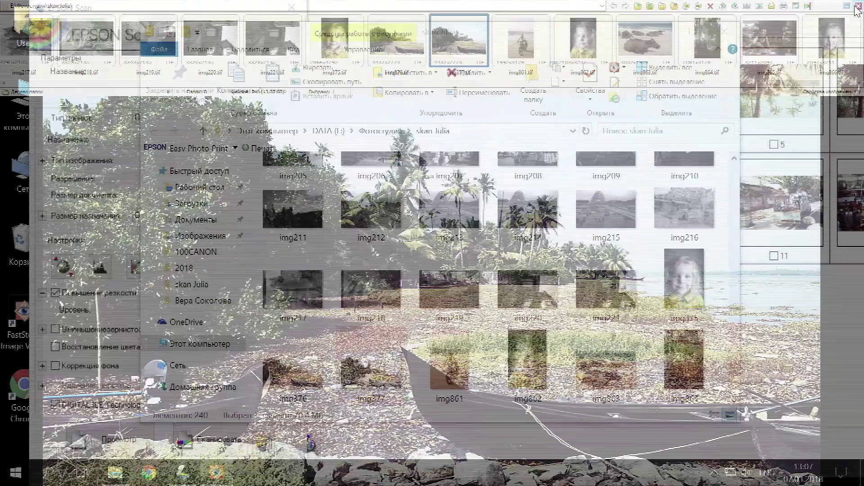
{"action": "left_click", "coordinate": [661, 34]}
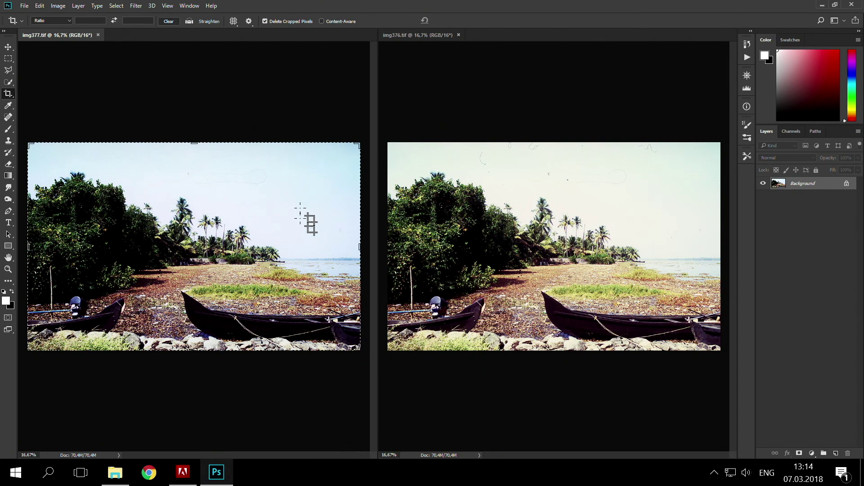
- In Photoshop, copy the img377 picture onto img376 as an aligned new layer with the Move tool, and close img377
{"action": "left_click", "coordinate": [8, 47]}
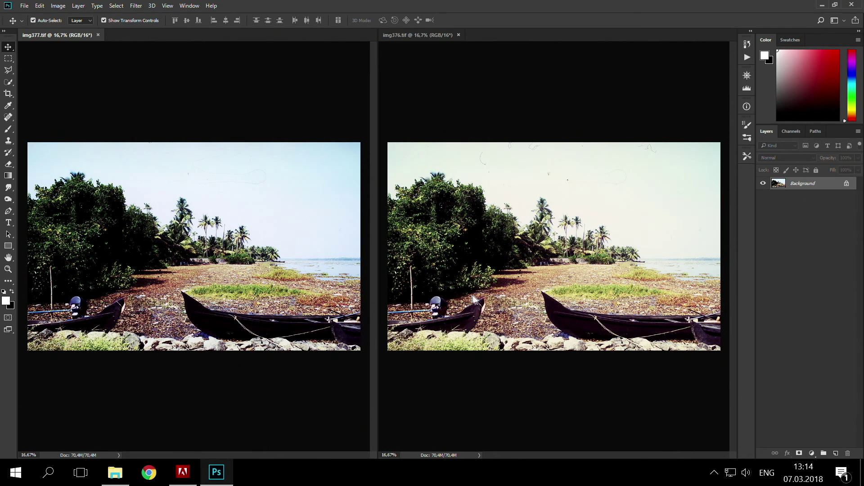
{"action": "left_click_drag", "start_coordinate": [150, 183], "coordinate": [491, 183]}
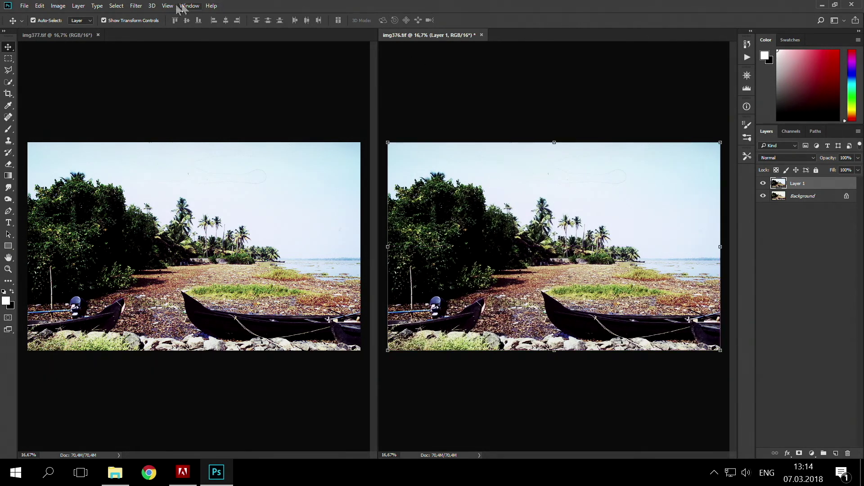
{"action": "left_click", "coordinate": [98, 35]}
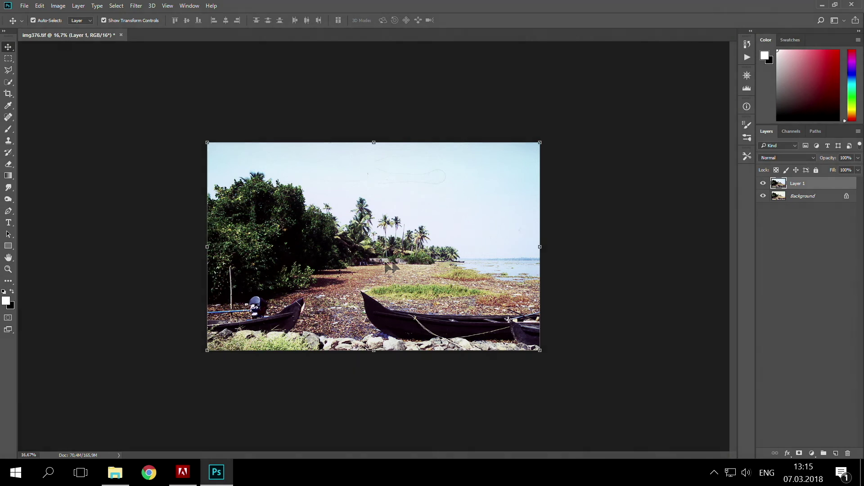
- Erase Layer 1 over the trees and foreground using the Eraser with a 1200 px brush and 40% flow
{"action": "left_click", "coordinate": [9, 166]}
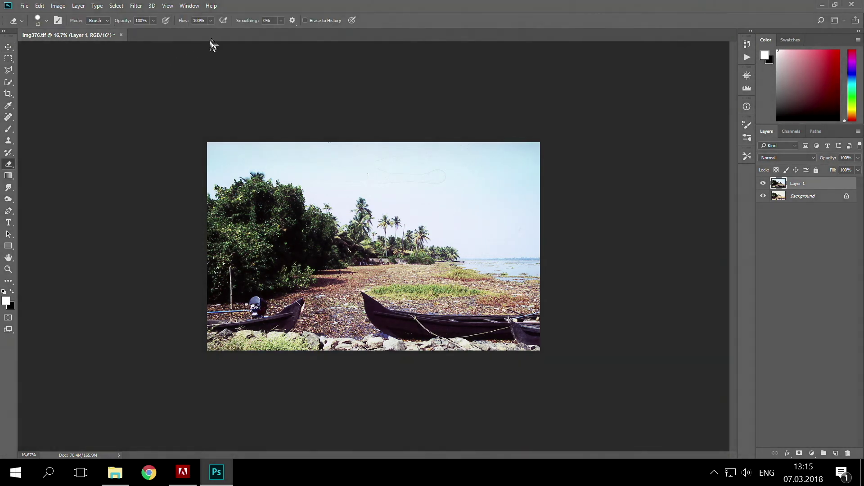
{"action": "left_click", "coordinate": [210, 22]}
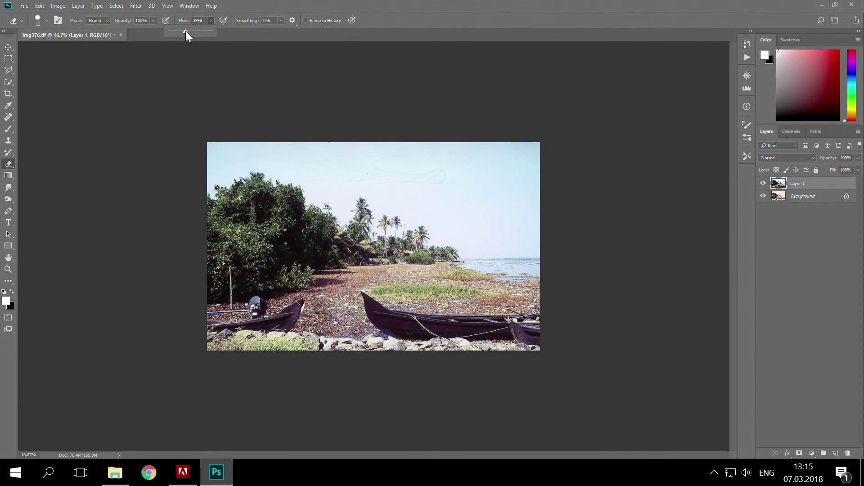
{"action": "left_click_drag", "start_coordinate": [185, 31], "coordinate": [185, 30]}
{"action": "key", "text": "bracketright"}
{"action": "key", "text": "bracketright"}
{"action": "key", "text": "bracketright"}
{"action": "key", "text": "bracketright"}
{"action": "key", "text": "bracketright"}
{"action": "key", "text": "bracketright"}
{"action": "key", "text": "bracketright"}
{"action": "key", "text": "bracketright"}
{"action": "key", "text": "bracketright"}
{"action": "key", "text": "bracketright"}
{"action": "key", "text": "bracketright"}
{"action": "key", "text": "bracketright"}
{"action": "key", "text": "bracketright"}
{"action": "key", "text": "bracketright"}
{"action": "key", "text": "bracketright"}
{"action": "key", "text": "bracketright"}
{"action": "key", "text": "bracketright"}
{"action": "key", "text": "bracketright"}
{"action": "key", "text": "bracketright"}
{"action": "key", "text": "bracketright"}
{"action": "mouse_move", "coordinate": [250, 242]}
{"action": "left_mouse_down"}
{"action": "mouse_move", "coordinate": [270, 270]}
{"action": "mouse_move", "coordinate": [345, 309]}
{"action": "left_mouse_up"}
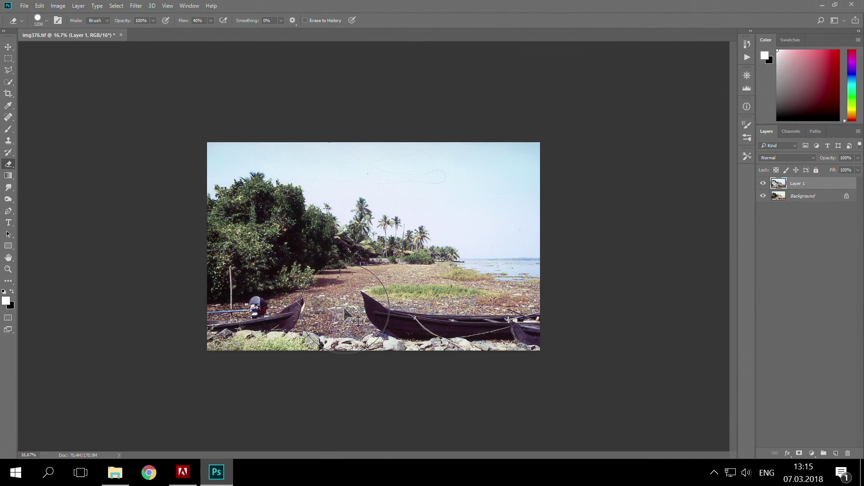
- Erase more of Layer 1 over the trees and shore, reduce the brush to 900 px, and flatten the image
{"action": "key", "text": "ctrl+plus"}
{"action": "key", "text": "ctrl+plus"}
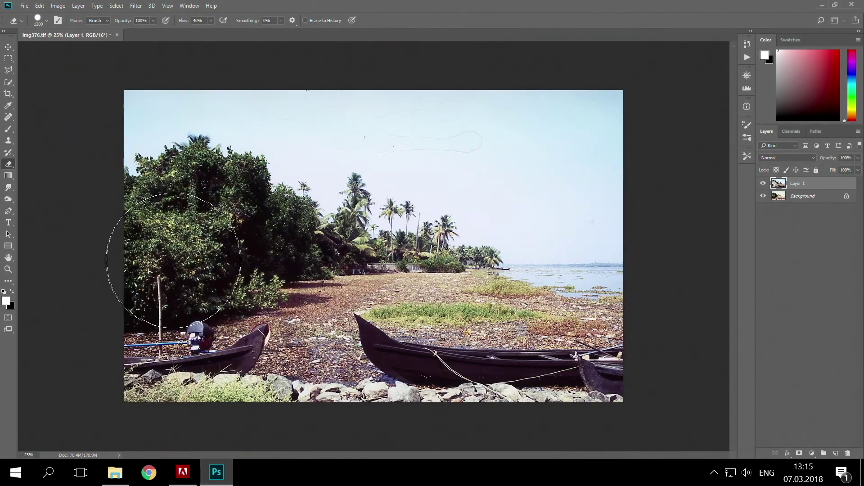
{"action": "key", "text": "ctrl+minus"}
{"action": "mouse_move", "coordinate": [189, 237]}
{"action": "left_mouse_down"}
{"action": "mouse_move", "coordinate": [270, 241]}
{"action": "mouse_move", "coordinate": [167, 346]}
{"action": "mouse_move", "coordinate": [243, 355]}
{"action": "mouse_move", "coordinate": [360, 324]}
{"action": "mouse_move", "coordinate": [424, 329]}
{"action": "mouse_move", "coordinate": [454, 356]}
{"action": "mouse_move", "coordinate": [521, 380]}
{"action": "mouse_move", "coordinate": [596, 381]}
{"action": "mouse_move", "coordinate": [670, 445]}
{"action": "mouse_move", "coordinate": [69, 420]}
{"action": "left_mouse_up"}
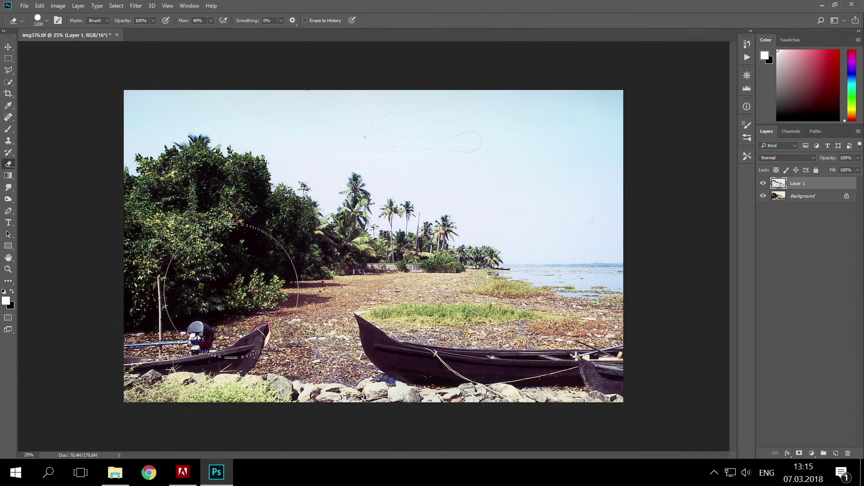
{"action": "key", "text": "bracketleft"}
{"action": "key", "text": "bracketleft"}
{"action": "key", "text": "bracketleft"}
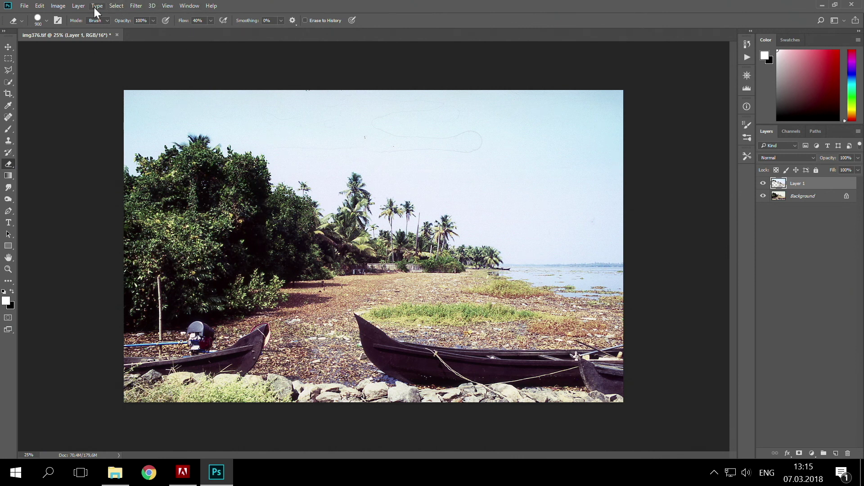
{"action": "left_click", "coordinate": [79, 6]}
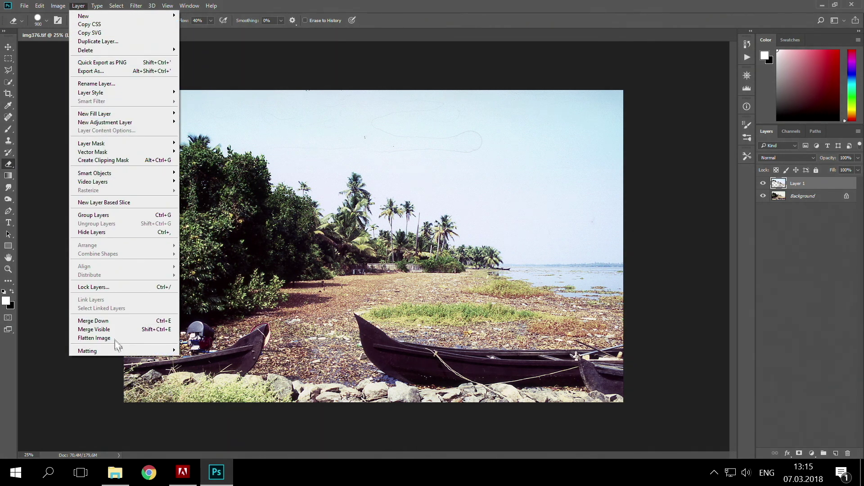
{"action": "left_click", "coordinate": [99, 339]}
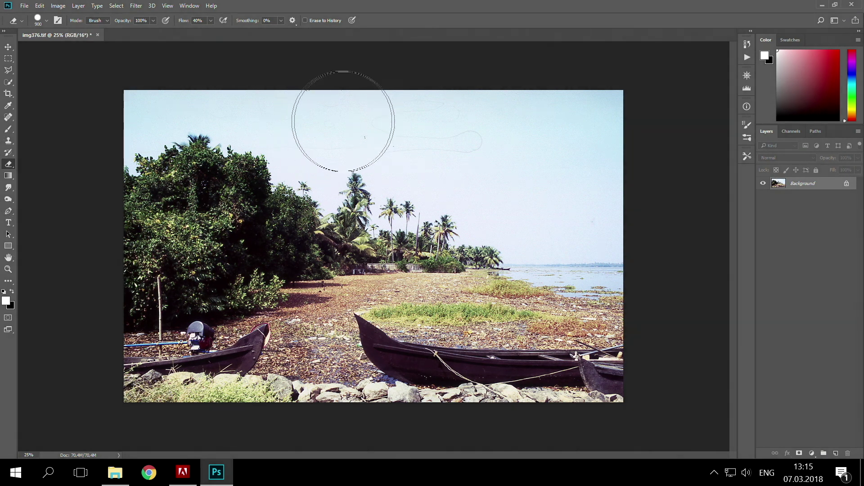
- Use the Patch tool to retouch the sky above the trees and the looped hair mark near the sky's centre
{"action": "left_click", "coordinate": [8, 85]}
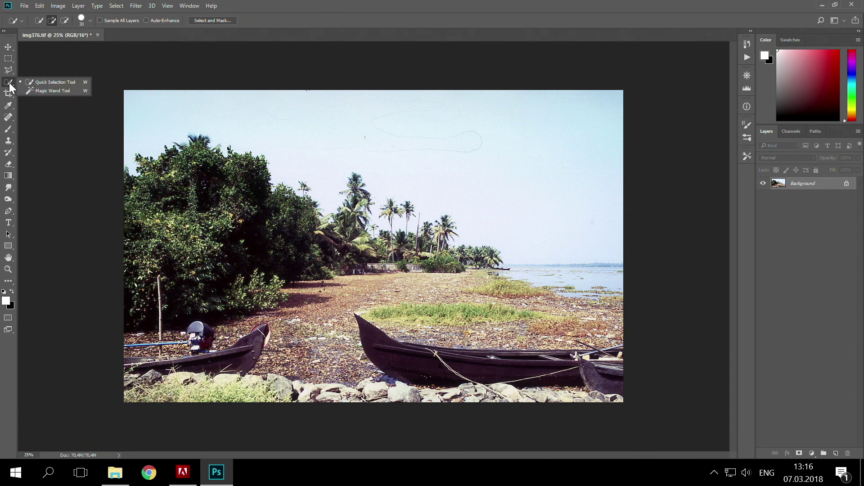
{"action": "left_click", "coordinate": [10, 118]}
{"action": "right_click", "coordinate": [9, 118]}
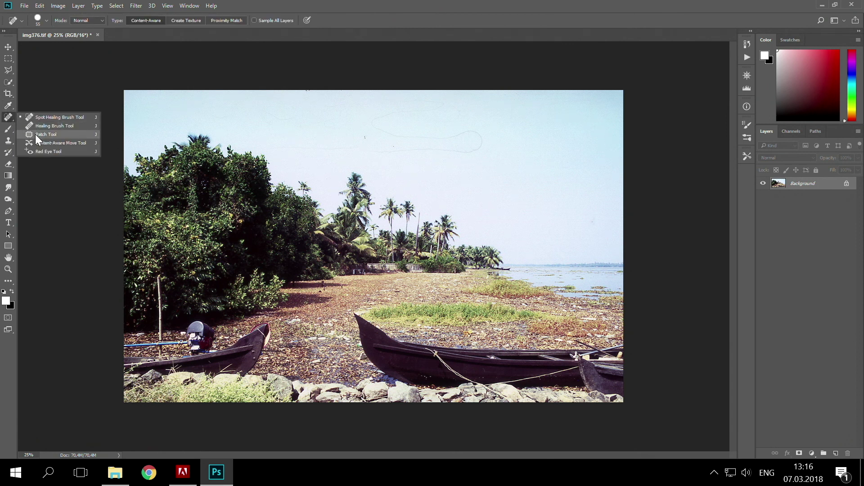
{"action": "left_click", "coordinate": [45, 133]}
{"action": "mouse_move", "coordinate": [198, 112]}
{"action": "left_mouse_down"}
{"action": "mouse_move", "coordinate": [259, 104]}
{"action": "mouse_move", "coordinate": [282, 111]}
{"action": "mouse_move", "coordinate": [226, 124]}
{"action": "mouse_move", "coordinate": [202, 118]}
{"action": "mouse_move", "coordinate": [198, 107]}
{"action": "left_mouse_up"}
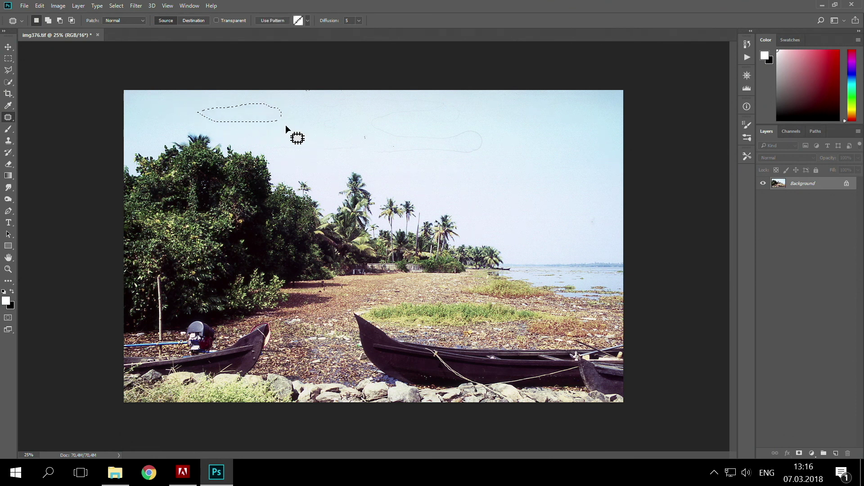
{"action": "mouse_move", "coordinate": [270, 117]}
{"action": "left_mouse_down"}
{"action": "mouse_move", "coordinate": [341, 112]}
{"action": "mouse_move", "coordinate": [318, 130]}
{"action": "mouse_move", "coordinate": [270, 119]}
{"action": "left_mouse_up"}
{"action": "mouse_move", "coordinate": [290, 157]}
{"action": "left_mouse_down"}
{"action": "mouse_move", "coordinate": [307, 144]}
{"action": "mouse_move", "coordinate": [356, 145]}
{"action": "mouse_move", "coordinate": [331, 161]}
{"action": "mouse_move", "coordinate": [301, 160]}
{"action": "mouse_move", "coordinate": [444, 180]}
{"action": "left_mouse_up"}
{"action": "mouse_move", "coordinate": [379, 161]}
{"action": "left_mouse_down"}
{"action": "mouse_move", "coordinate": [371, 162]}
{"action": "mouse_move", "coordinate": [380, 133]}
{"action": "mouse_move", "coordinate": [425, 154]}
{"action": "mouse_move", "coordinate": [379, 161]}
{"action": "mouse_move", "coordinate": [438, 174]}
{"action": "mouse_move", "coordinate": [451, 191]}
{"action": "mouse_move", "coordinate": [417, 151]}
{"action": "mouse_move", "coordinate": [498, 137]}
{"action": "mouse_move", "coordinate": [444, 157]}
{"action": "mouse_move", "coordinate": [471, 184]}
{"action": "left_mouse_up"}
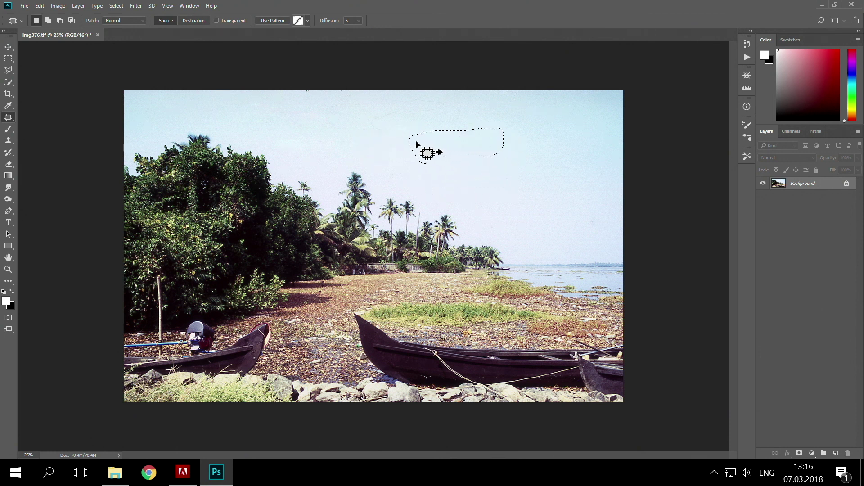
- Patch the remaining faint hair trace in the sky and the speck above the horizon, and clear the selection
{"action": "mouse_move", "coordinate": [399, 134]}
{"action": "left_mouse_down"}
{"action": "mouse_move", "coordinate": [359, 120]}
{"action": "mouse_move", "coordinate": [428, 101]}
{"action": "mouse_move", "coordinate": [473, 119]}
{"action": "mouse_move", "coordinate": [402, 134]}
{"action": "mouse_move", "coordinate": [488, 148]}
{"action": "mouse_move", "coordinate": [517, 170]}
{"action": "left_mouse_up"}
{"action": "mouse_move", "coordinate": [588, 231]}
{"action": "left_mouse_down"}
{"action": "mouse_move", "coordinate": [598, 205]}
{"action": "mouse_move", "coordinate": [604, 223]}
{"action": "mouse_move", "coordinate": [586, 226]}
{"action": "mouse_move", "coordinate": [593, 203]}
{"action": "left_mouse_up"}
{"action": "left_click", "coordinate": [618, 226]}
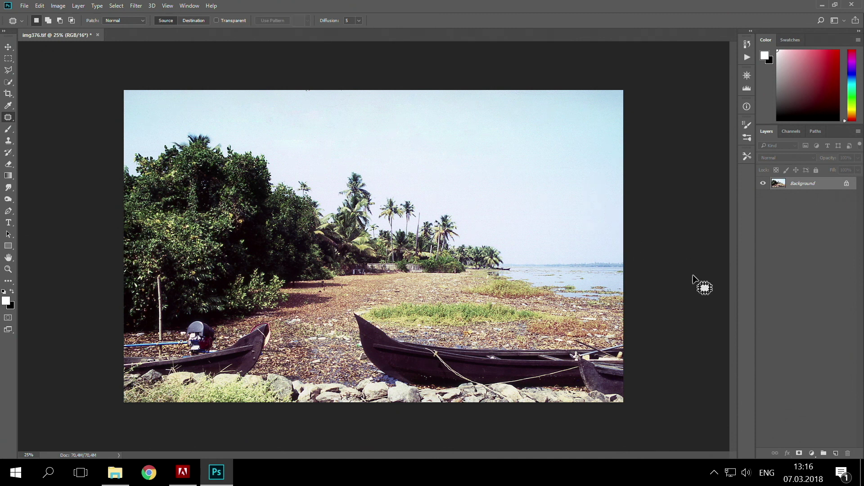
- Choose the Burn tool and enlarge its brush to 1500 px
{"action": "left_click", "coordinate": [8, 199]}
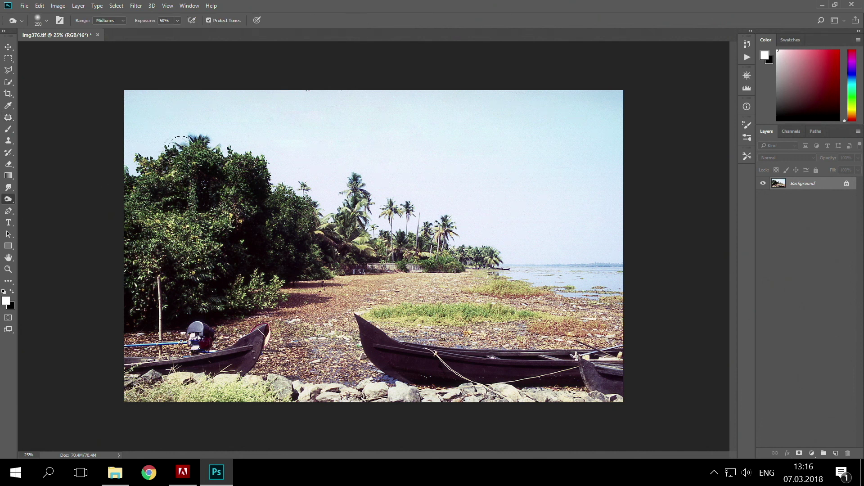
{"action": "key", "text": "bracketright"}
{"action": "key", "text": "bracketright"}
{"action": "key", "text": "bracketright"}
{"action": "key", "text": "bracketright"}
{"action": "key", "text": "bracketright"}
{"action": "key", "text": "bracketright"}
{"action": "key", "text": "bracketright"}
{"action": "key", "text": "bracketright"}
{"action": "key", "text": "bracketright"}
{"action": "key", "text": "bracketright"}
{"action": "key", "text": "bracketright"}
{"action": "key", "text": "bracketright"}
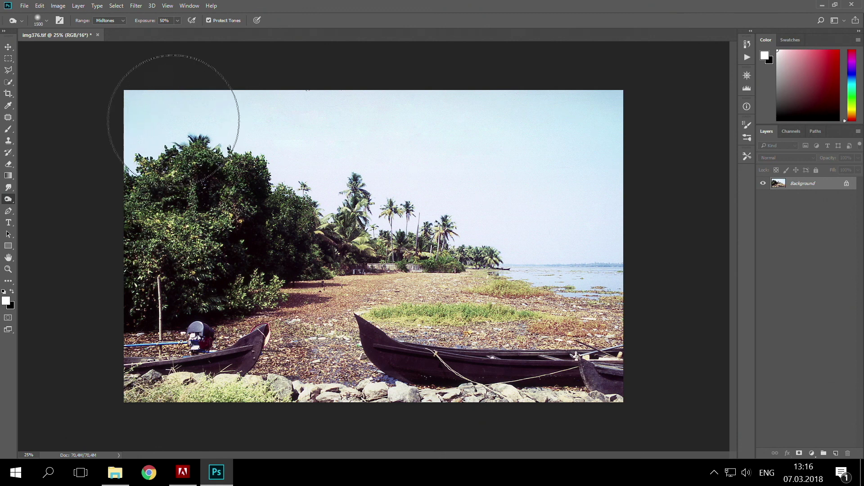